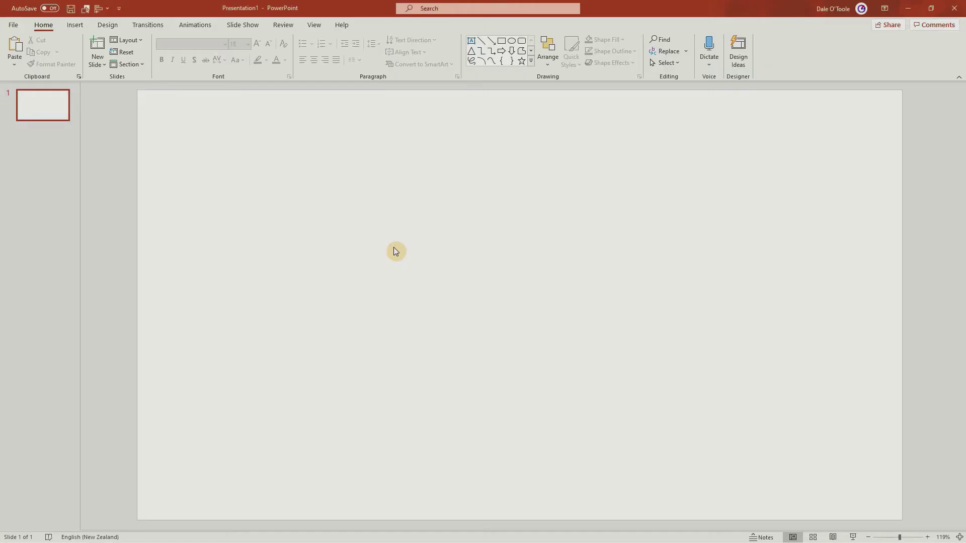
Step: Give the slide background a solid, slightly darker light-gray theme colour via Format Background
right_click(393, 247)
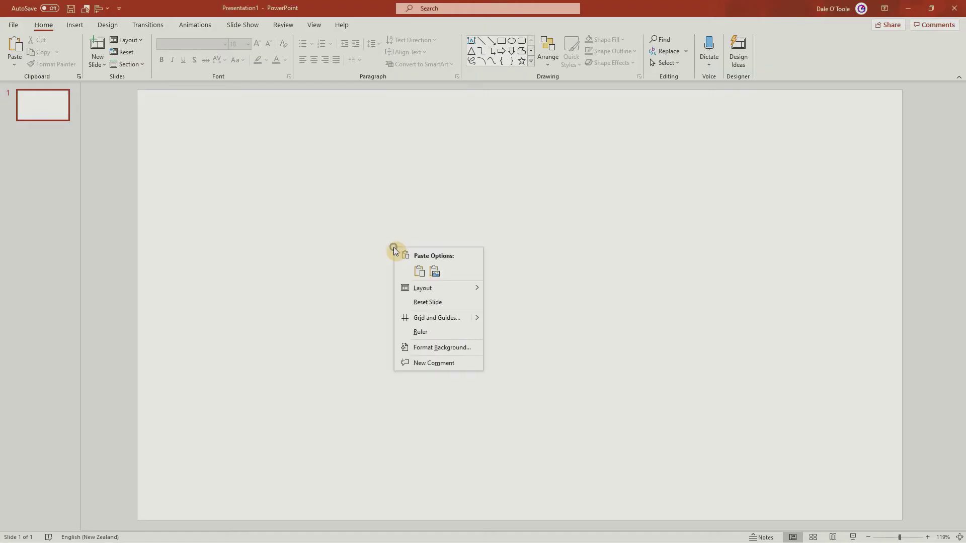
click(457, 348)
click(942, 216)
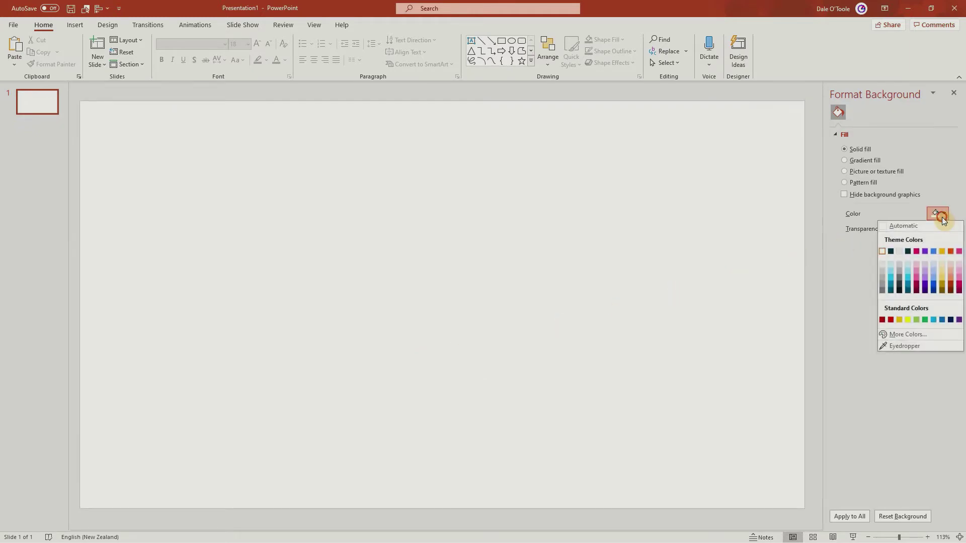
click(901, 253)
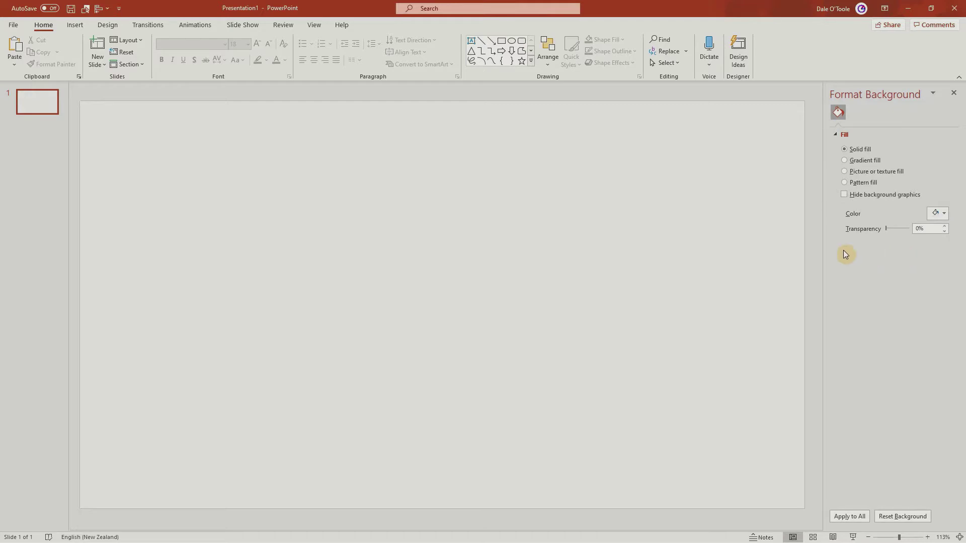
Step: Show the Selection Pane, browse and dismiss the Arrange menu, then choose the Rounded Rectangle shape
click(85, 9)
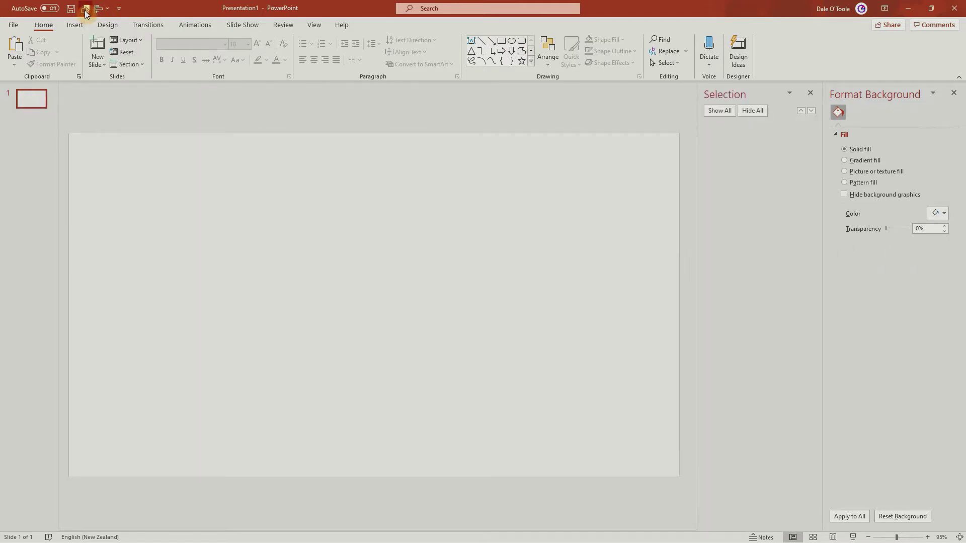
click(549, 60)
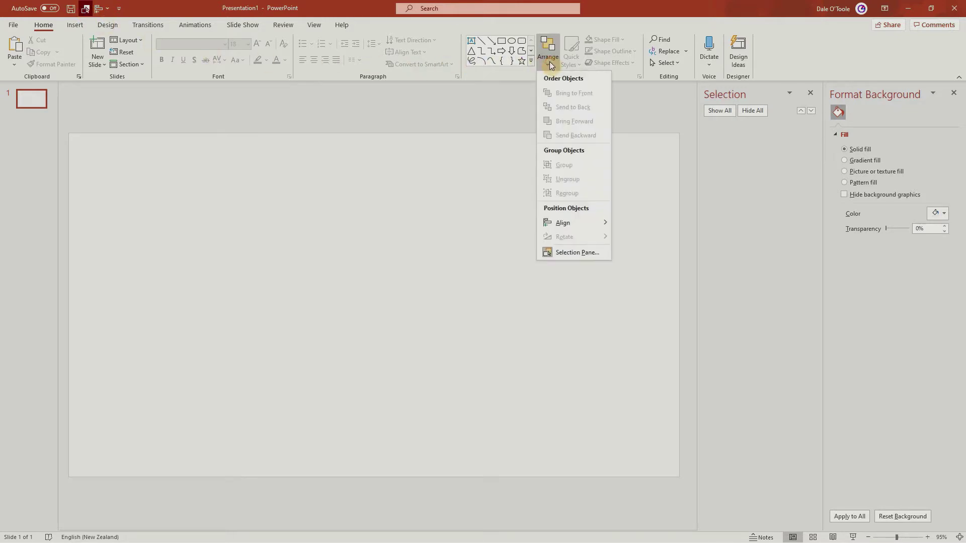
right_click(579, 259)
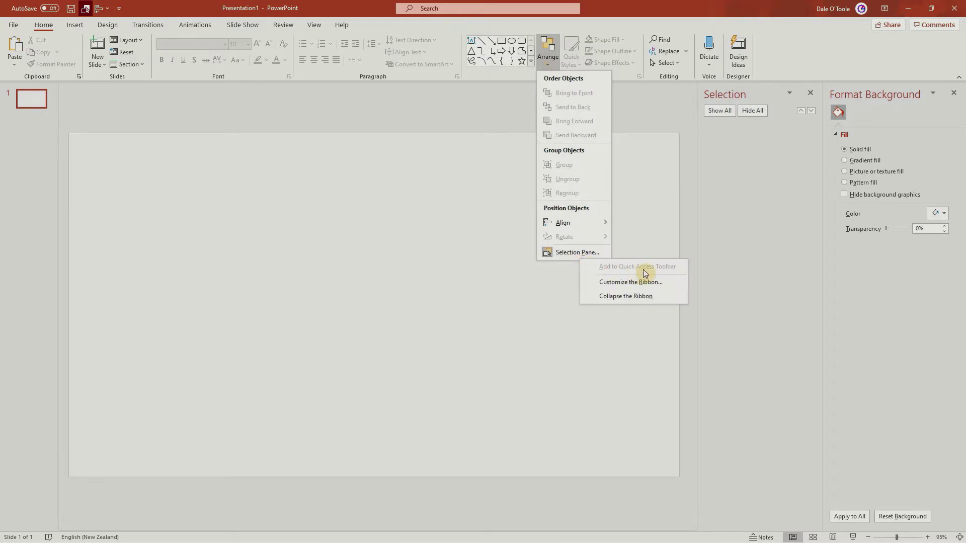
click(562, 283)
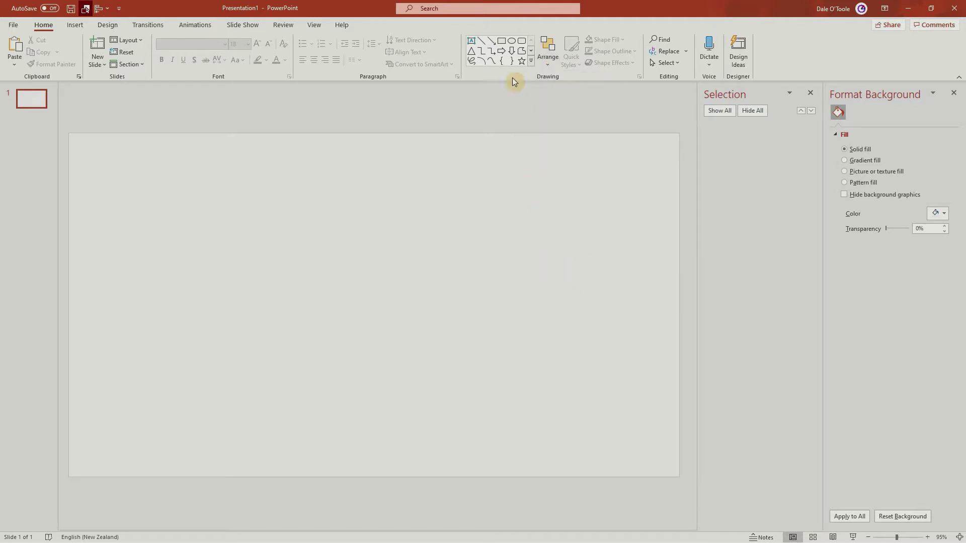
click(522, 40)
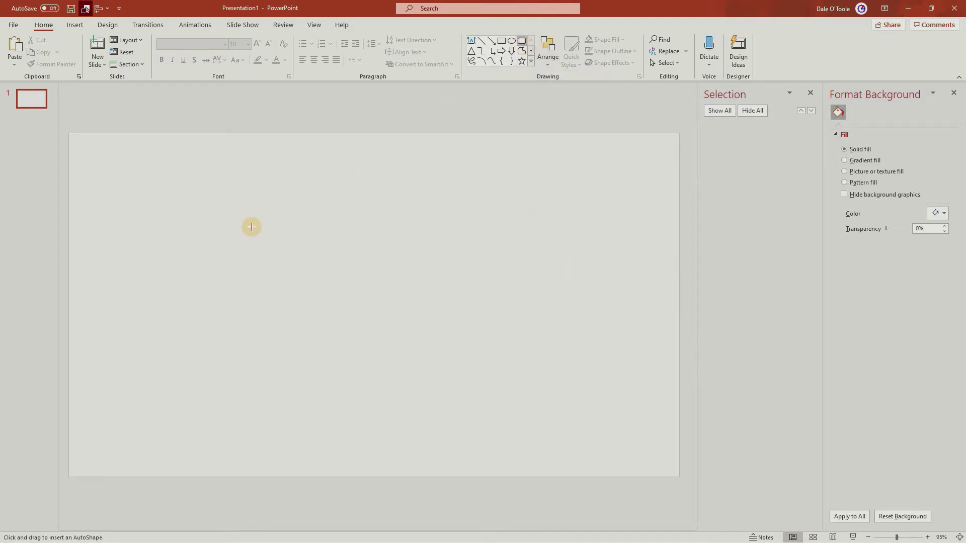
Step: Draw a purple rounded rectangle 4 cm tall by 7 cm wide, reduce its corner rounding and duplicate it
drag(272, 225, 439, 296)
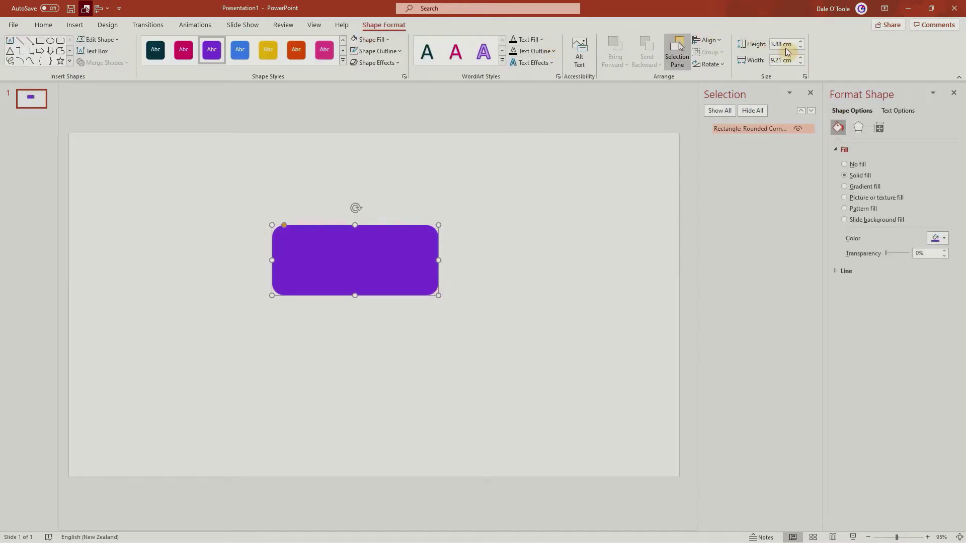
click(787, 45)
text(4)
key(Tab)
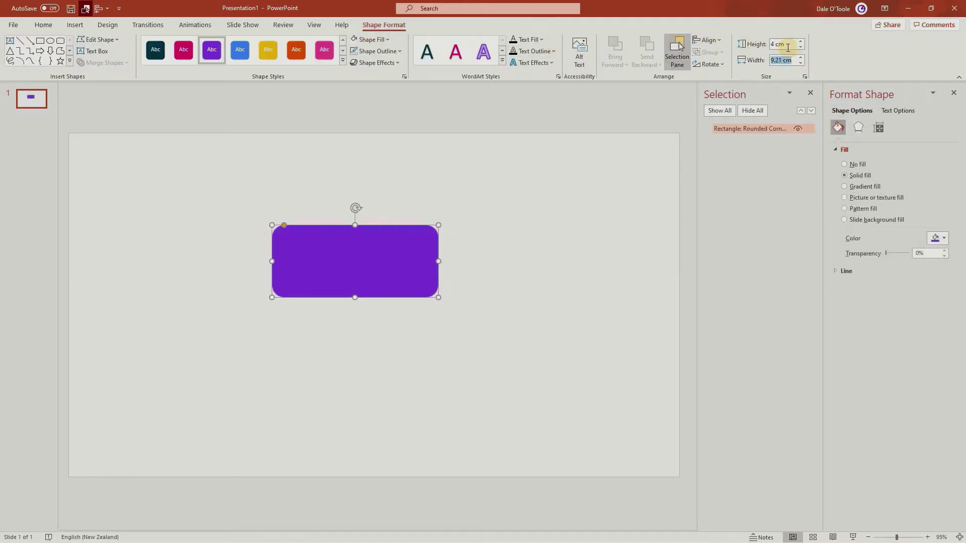
text(7)
click(788, 47)
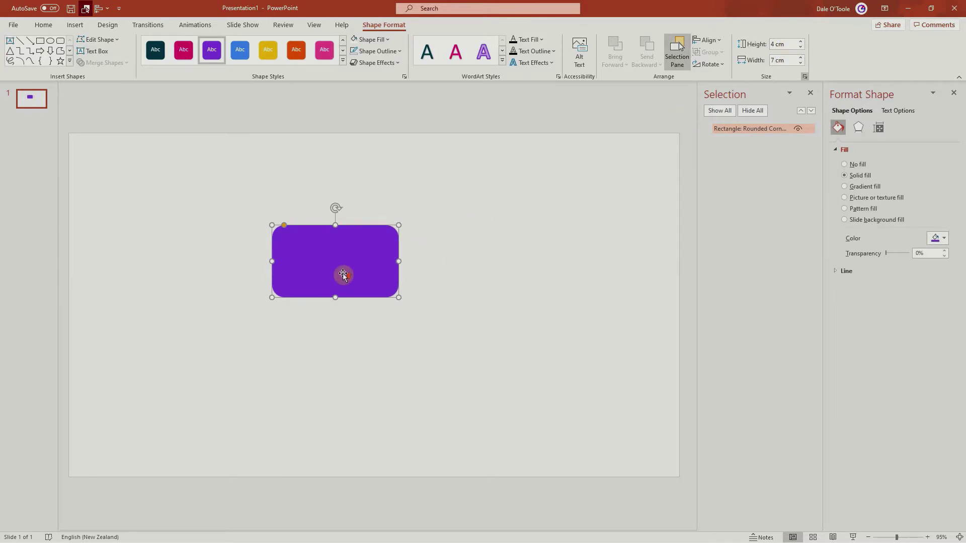
scroll(343, 274, up, 5)
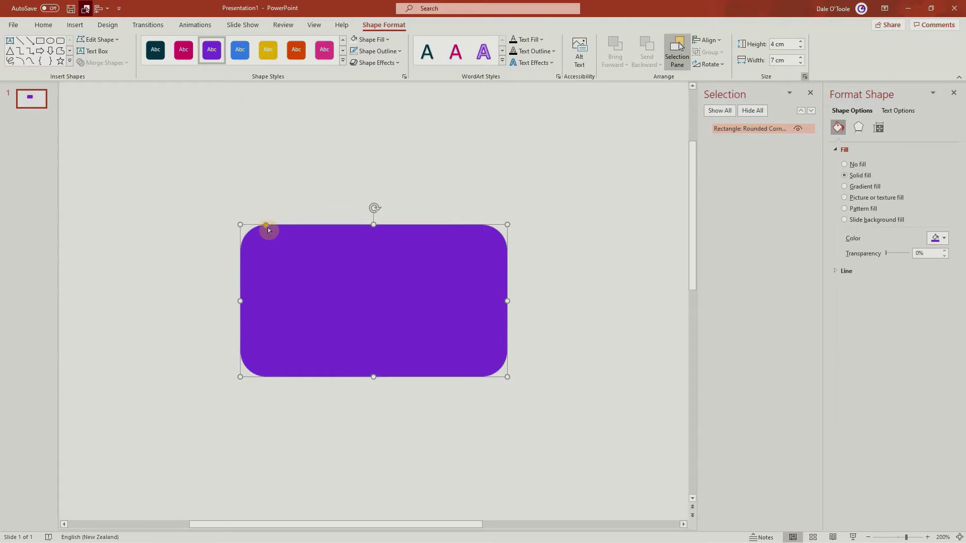
drag(267, 227, 248, 229)
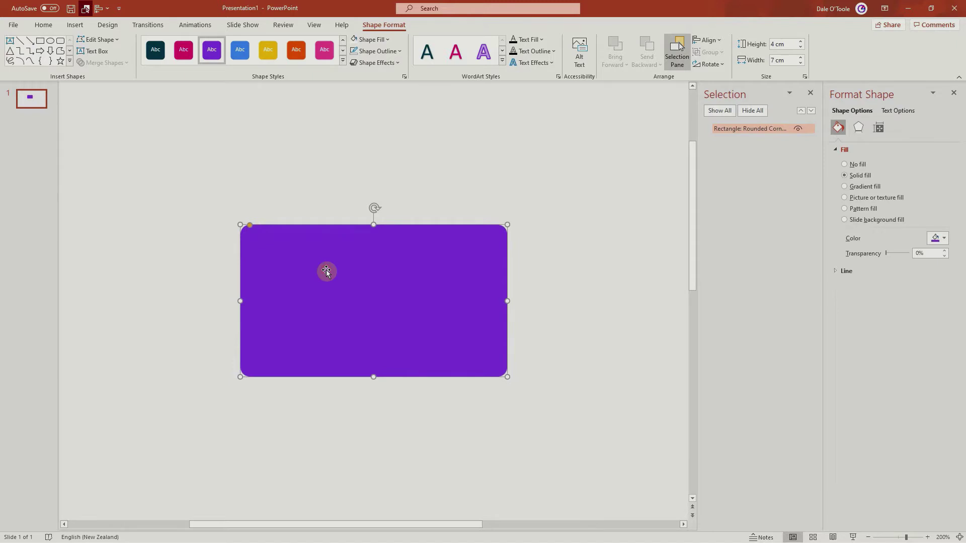
key(ctrl+d)
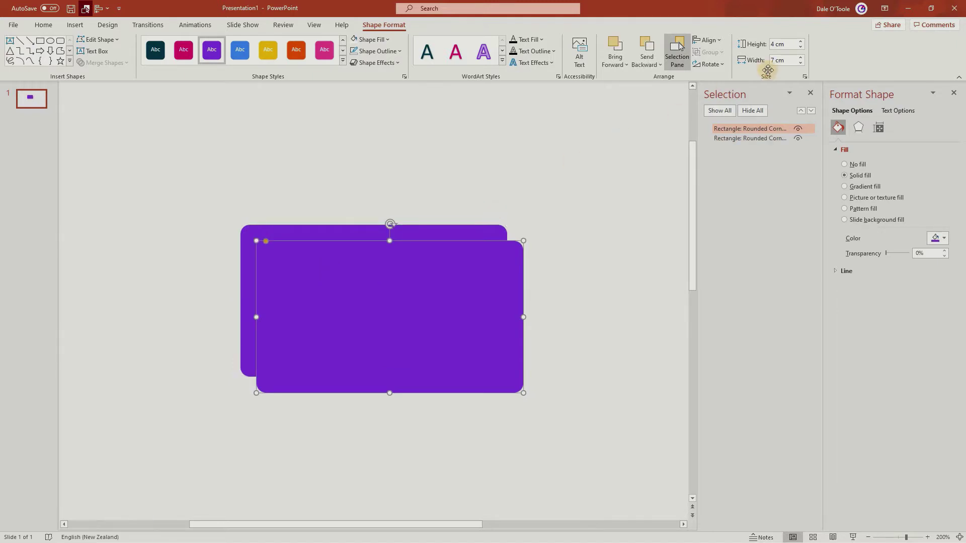
Step: Shrink the duplicate to 1 cm tall and place it over the rectangle's bottom edge
click(785, 44)
text(1)
key(Return)
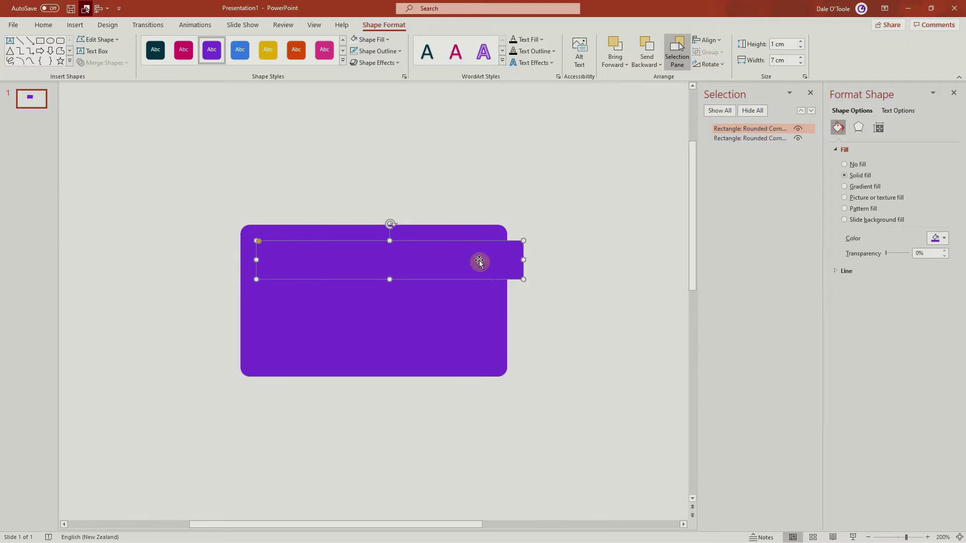
mouse_move(479, 260)
mouse_down()
mouse_move(389, 347)
mouse_move(549, 359)
mouse_up()
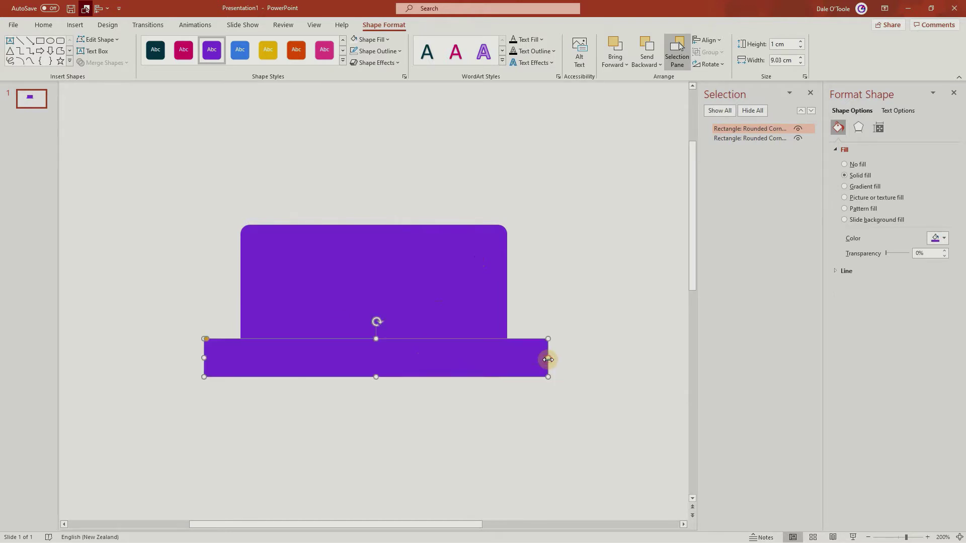
Step: Select the rectangle then the thin bar and use Merge Shapes Subtract to cut a flat bottom
click(556, 282)
click(456, 285)
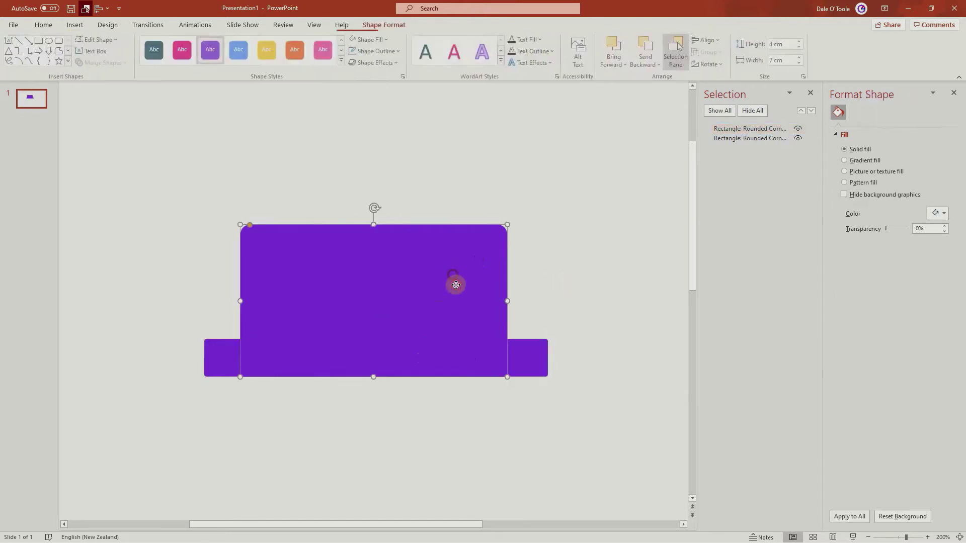
shift+click(527, 353)
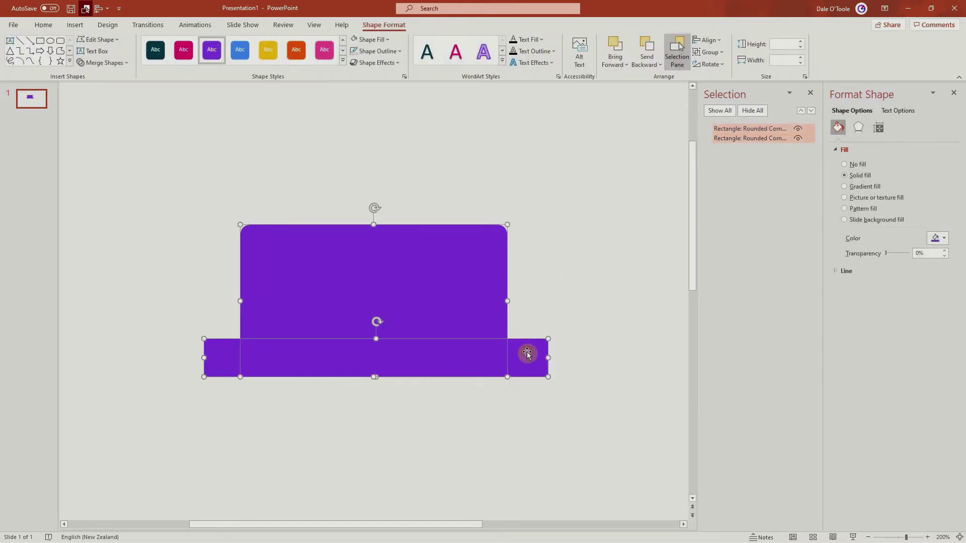
click(124, 65)
click(104, 133)
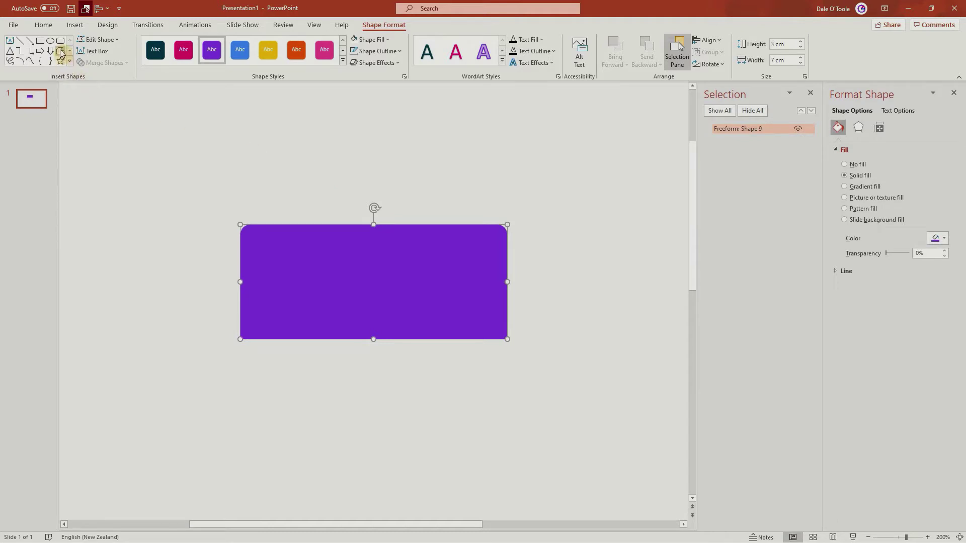
Step: Draw an isosceles triangle, size it 0.5 by 0.5 cm and drag its apex into a right angle
click(14, 49)
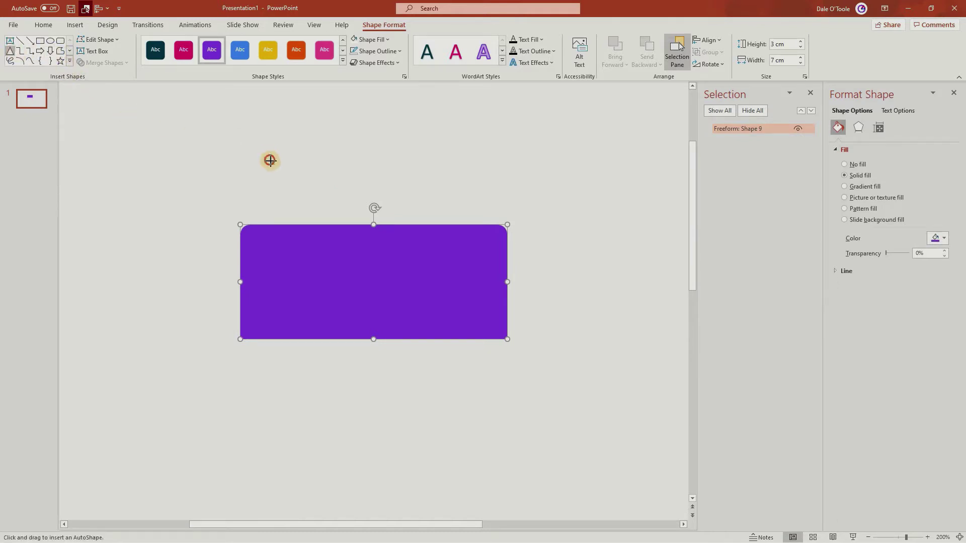
drag(269, 160, 295, 183)
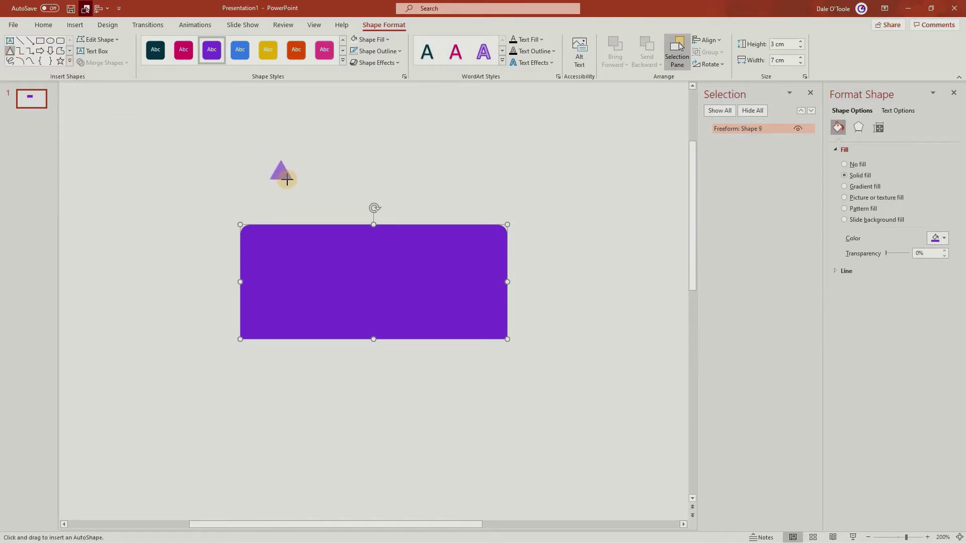
click(785, 44)
text(0.5)
key(Tab)
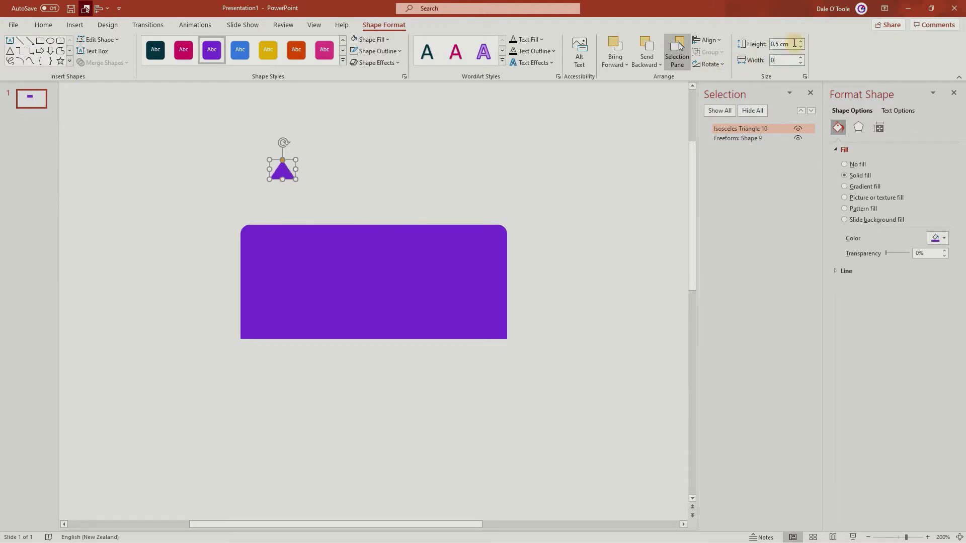
text(0.5)
key(Return)
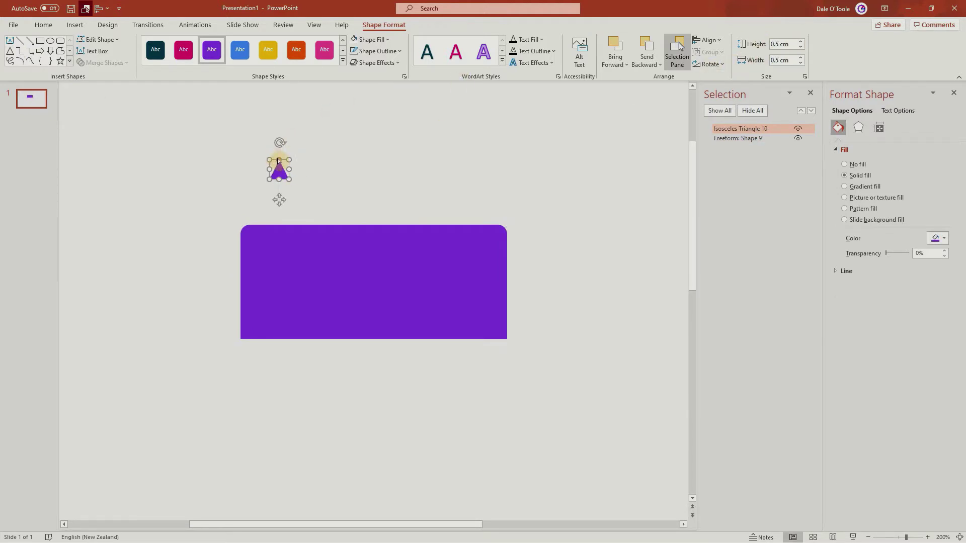
drag(279, 160, 264, 162)
Step: Snap the triangle under the card's bottom-left corner and place a copy at the bottom-right corner
mouse_move(278, 170)
mouse_down()
mouse_move(258, 358)
mouse_move(280, 352)
mouse_move(248, 376)
mouse_up()
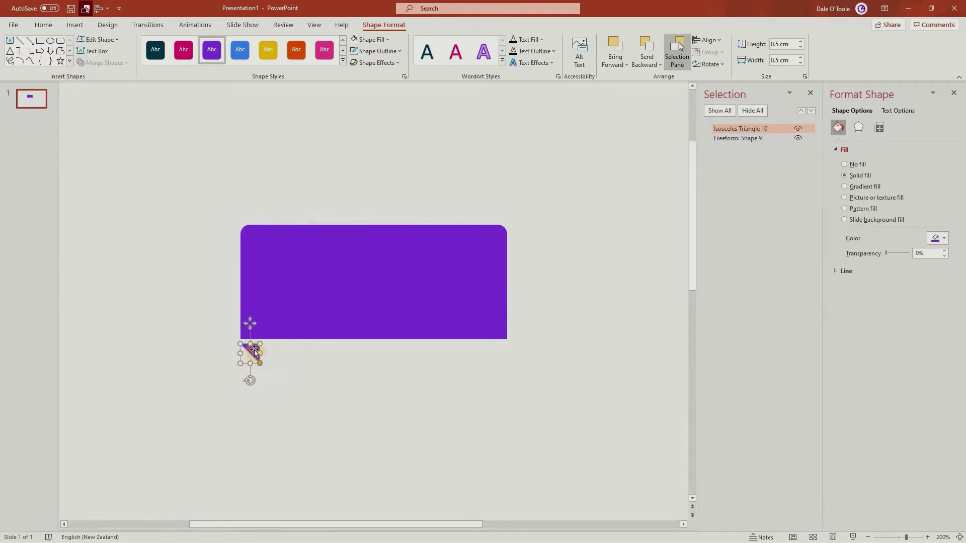
drag(254, 350, 255, 345)
ctrl+scroll(257, 366, up, 5)
drag(283, 524, 352, 524)
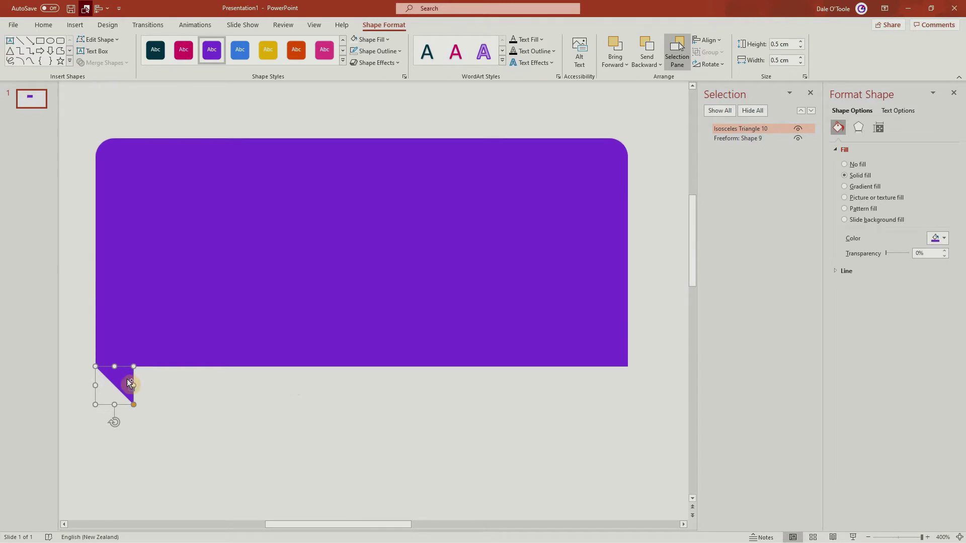
mouse_move(129, 384)
mouse_down()
mouse_move(622, 401)
mouse_move(589, 413)
mouse_move(667, 393)
mouse_up()
Step: Fill the banner with a gradient of theme purple stops, the right stop a darker purple
click(669, 397)
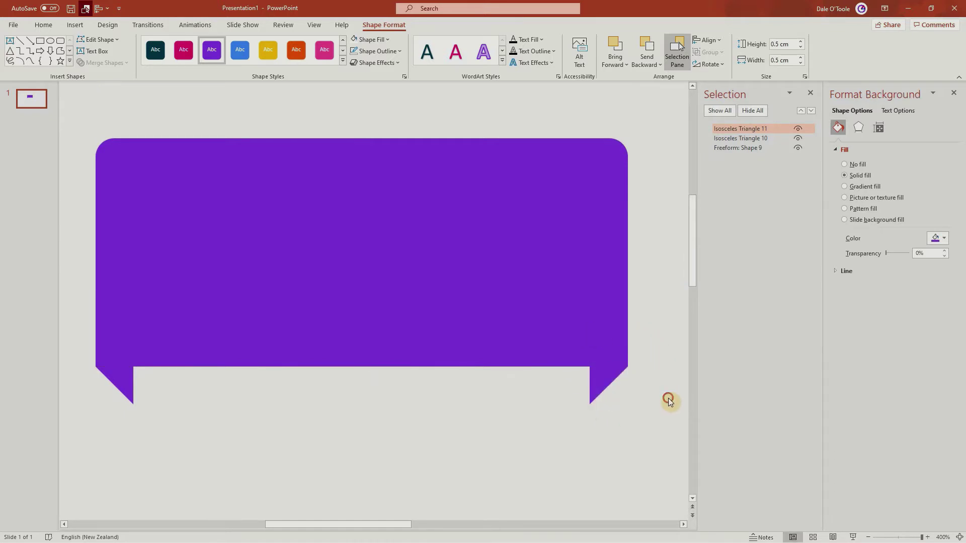
click(454, 182)
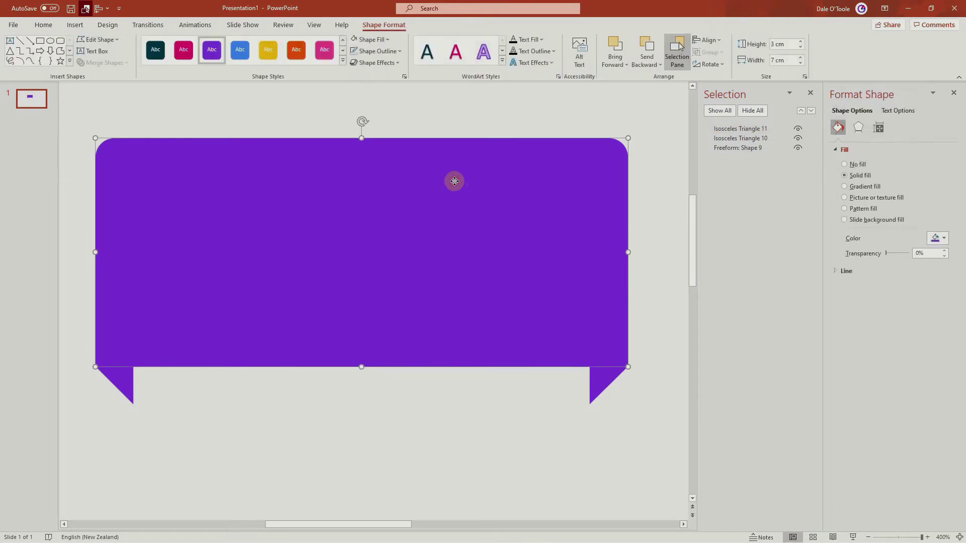
click(856, 189)
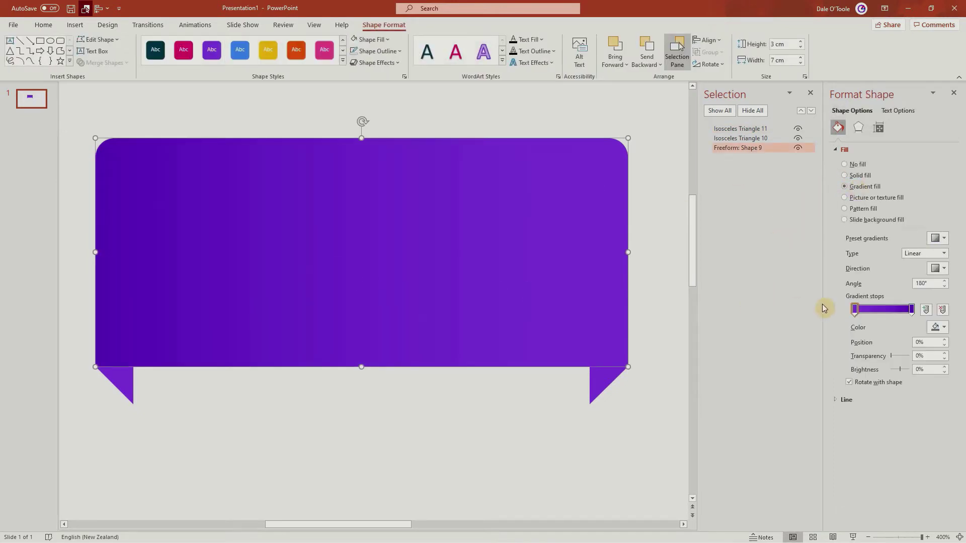
click(856, 311)
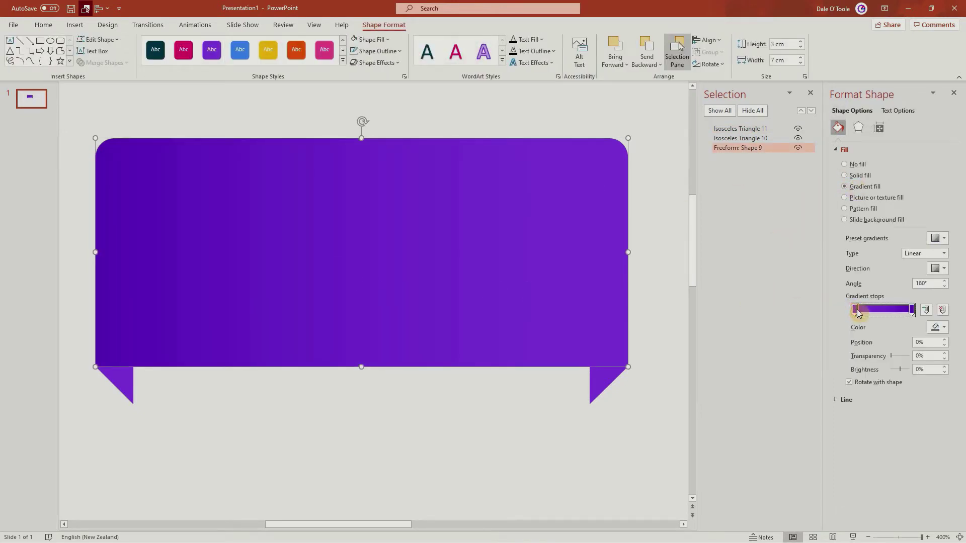
click(939, 329)
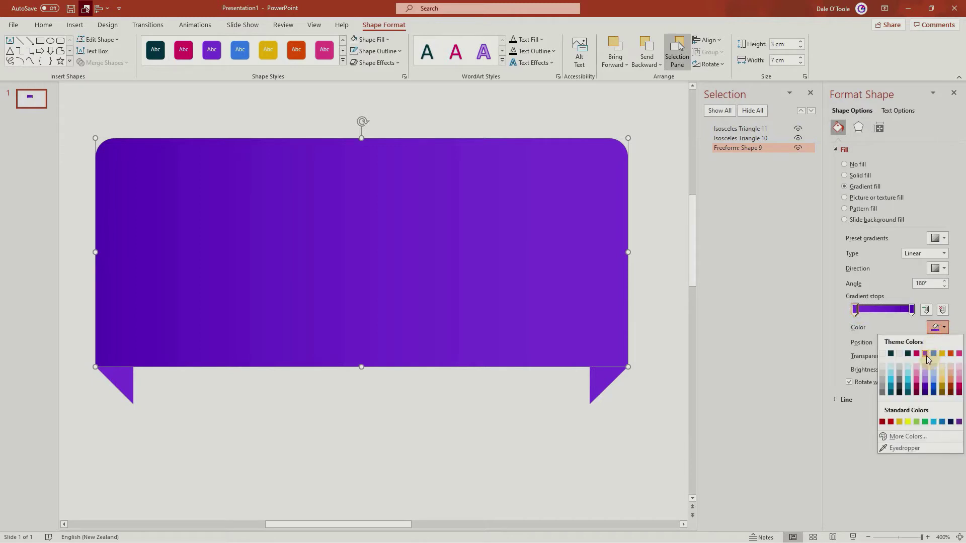
click(927, 359)
click(912, 310)
click(939, 327)
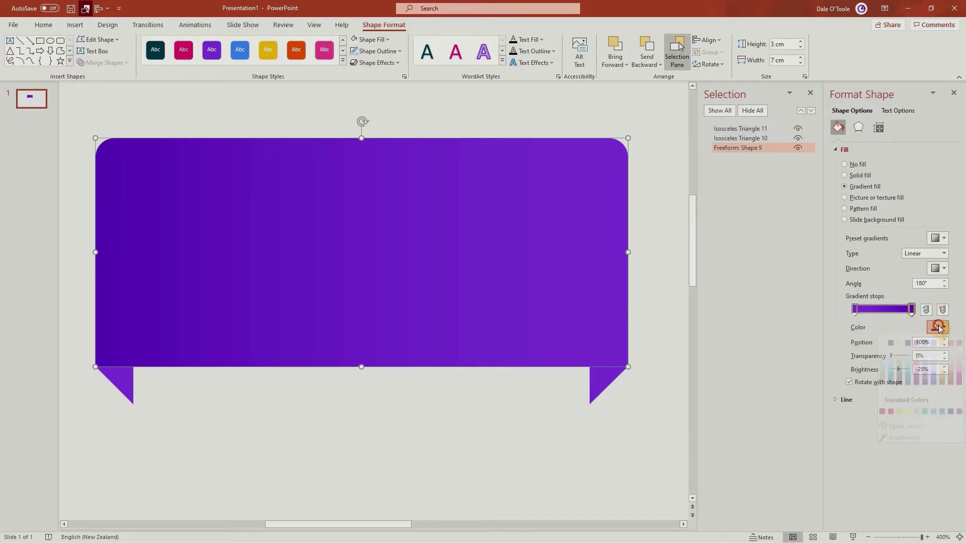
click(940, 330)
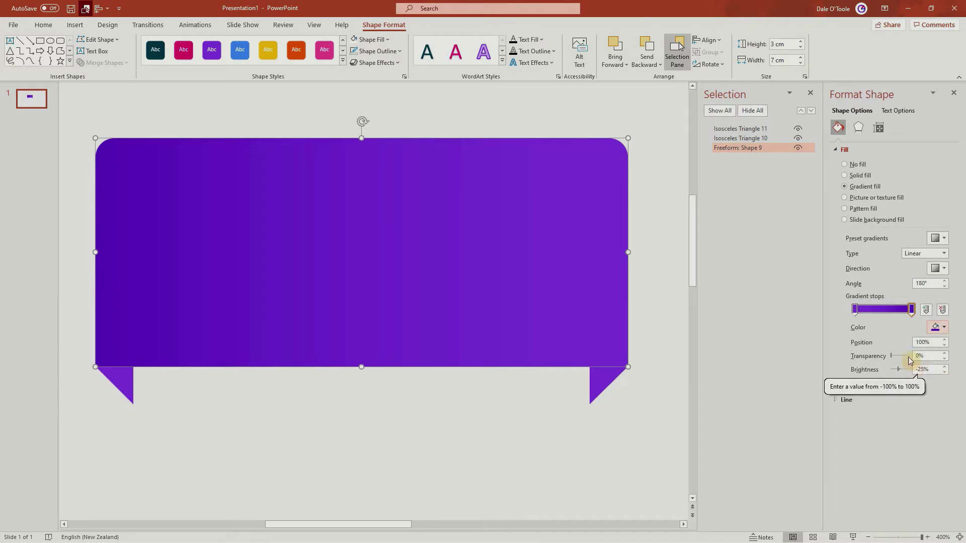
Step: Recolour the right fold triangle with the Eyedropper, sampling the banner's darker purple end
click(127, 382)
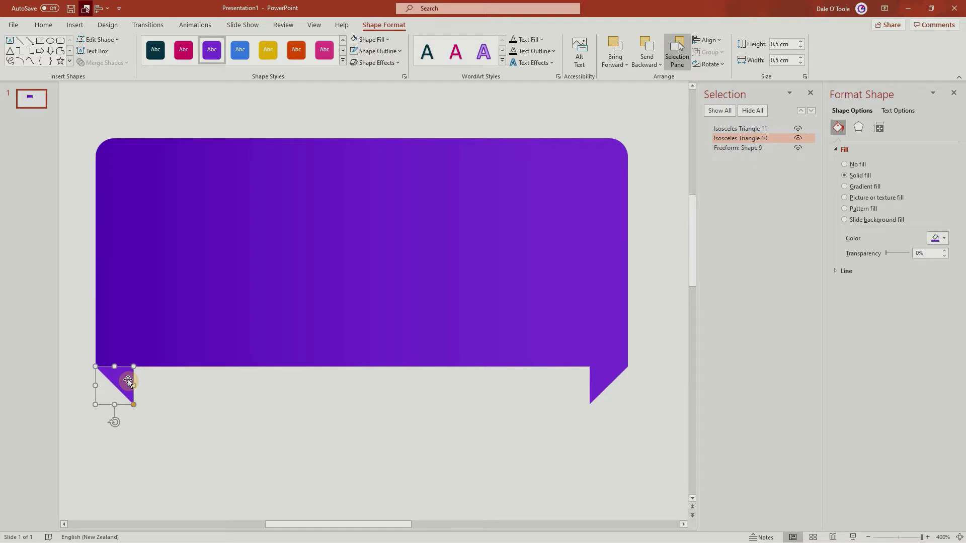
click(611, 375)
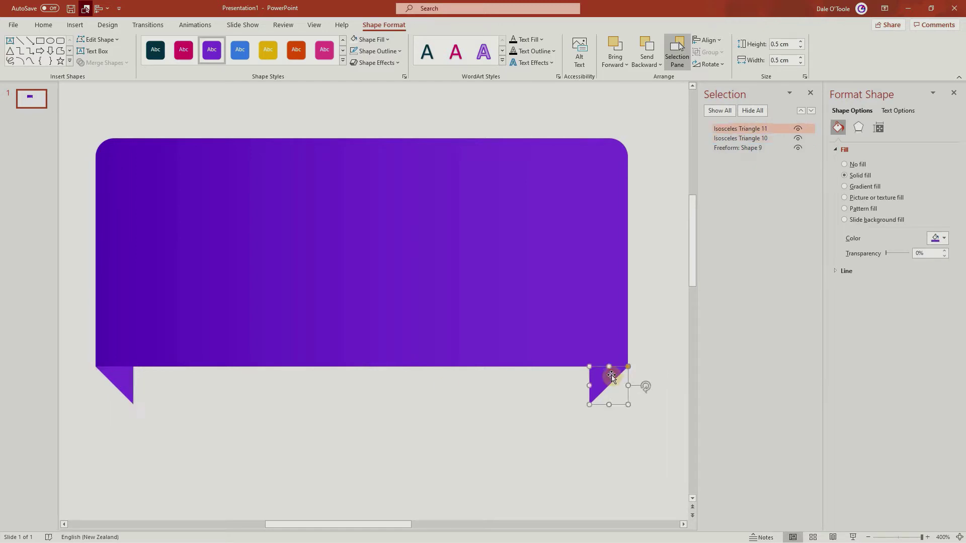
click(942, 238)
click(903, 358)
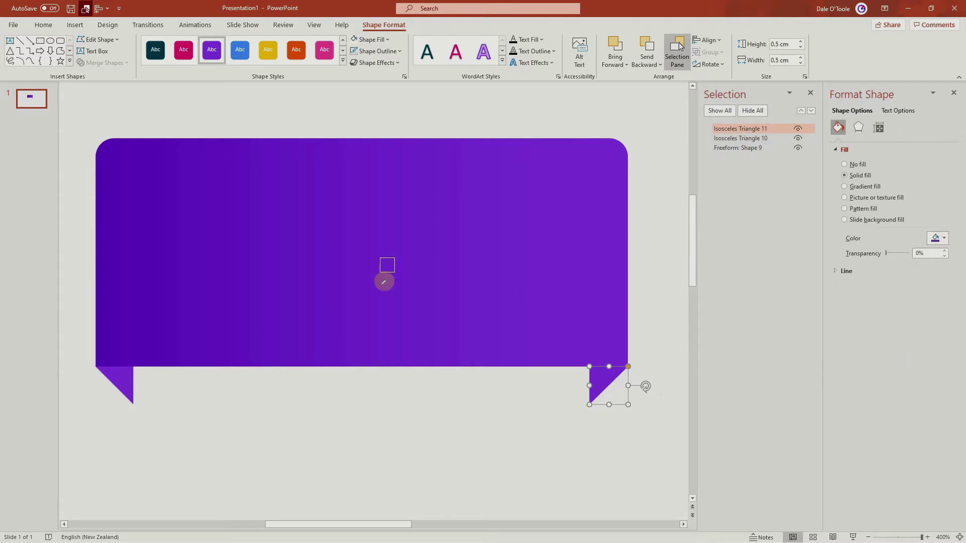
click(105, 216)
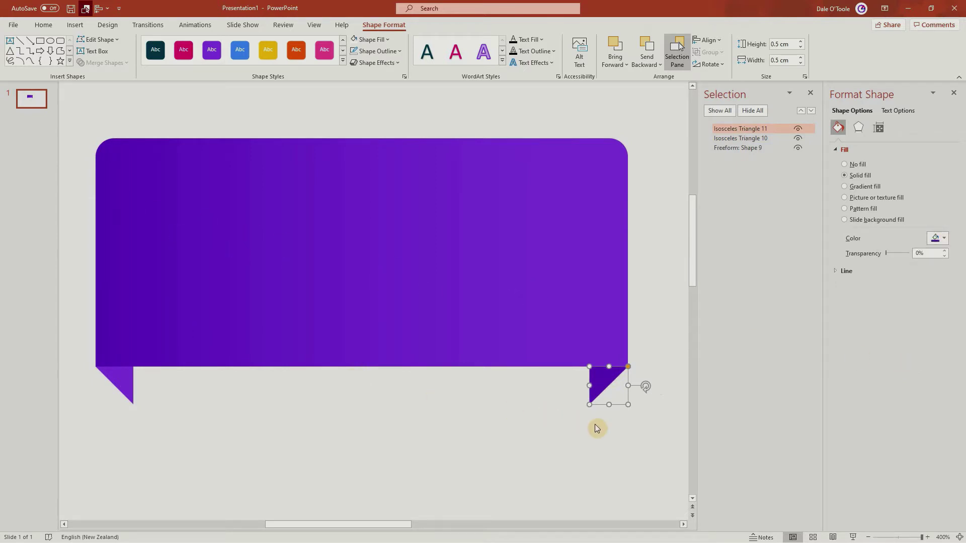
click(634, 424)
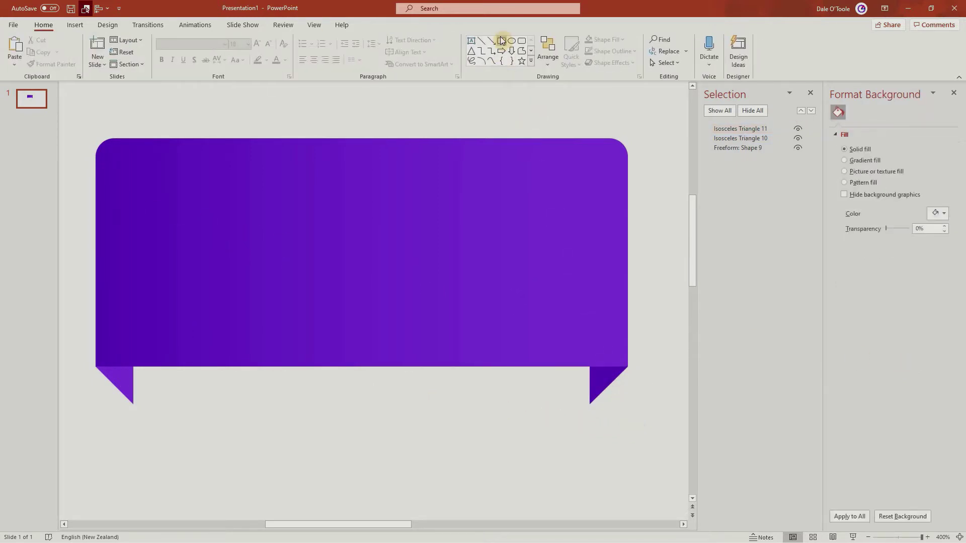
Step: Draw a rectangle strip between the fold triangles and Format Painter the banner's gradient onto it
click(501, 40)
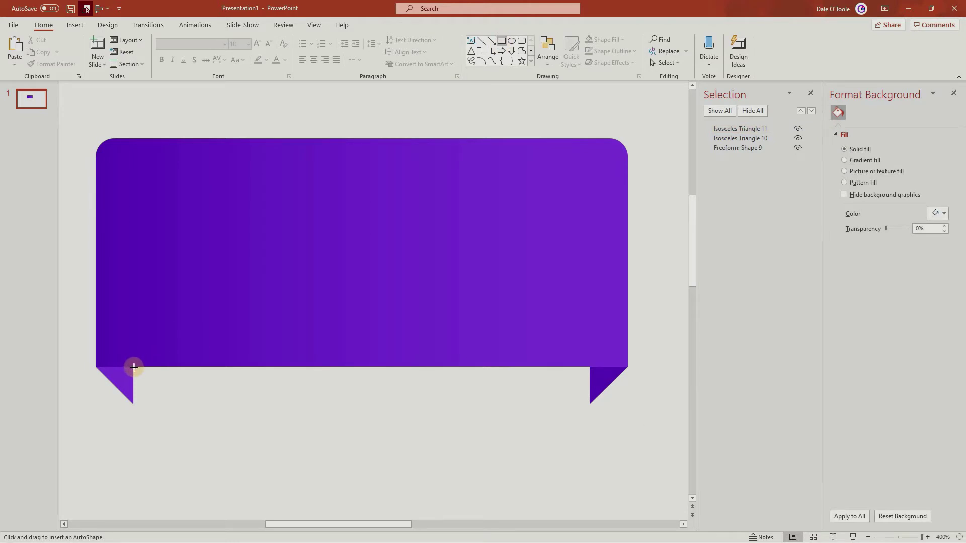
drag(134, 368, 590, 404)
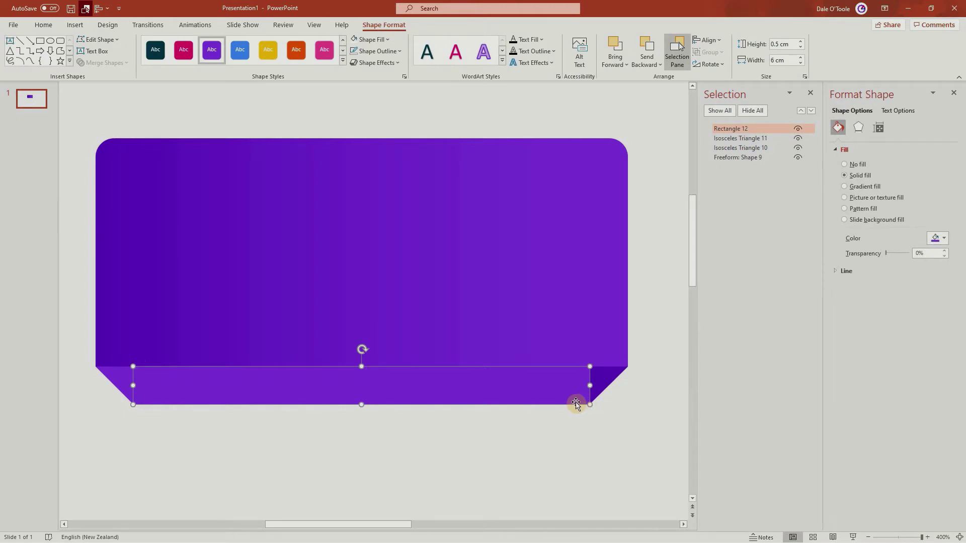
click(207, 223)
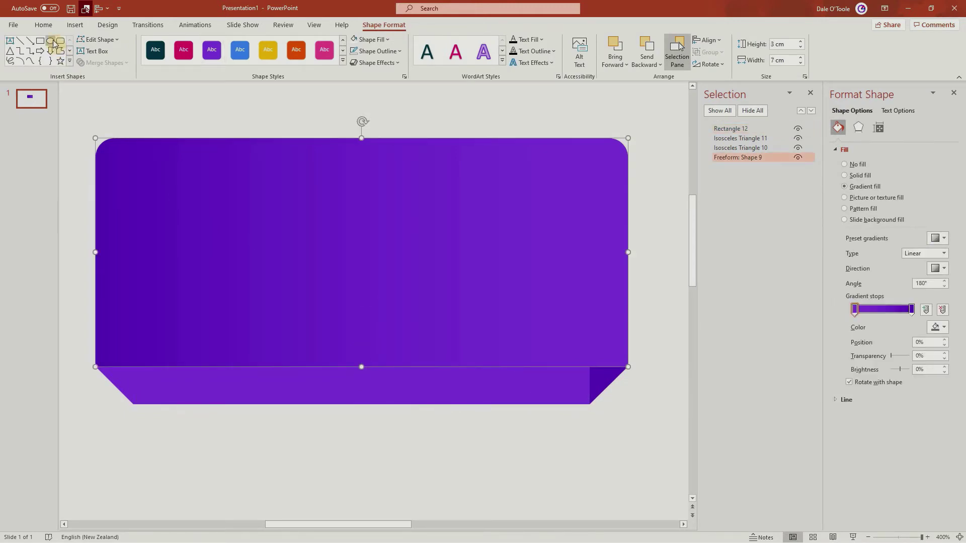
click(45, 26)
click(52, 64)
click(478, 386)
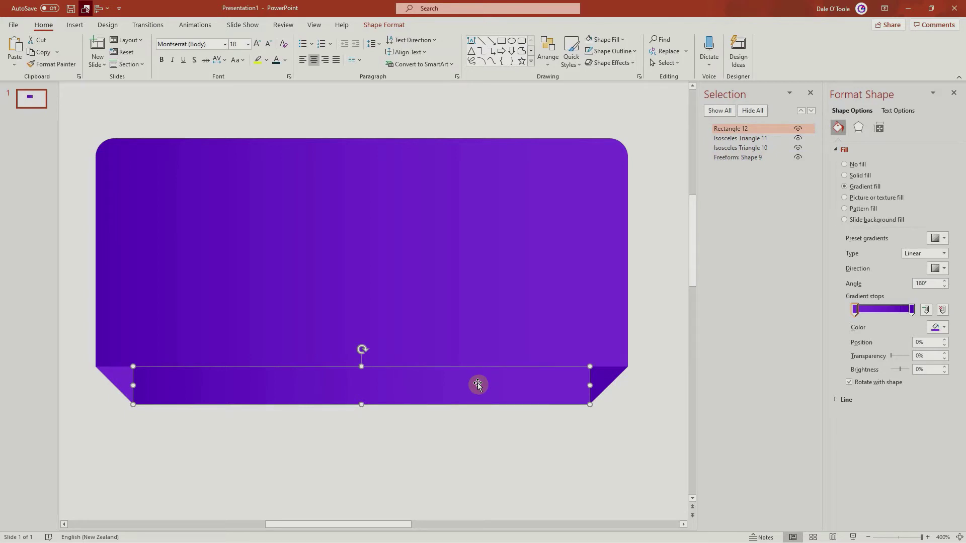
Step: Add a darker gradient stop to the strip and move it to 96%
click(362, 350)
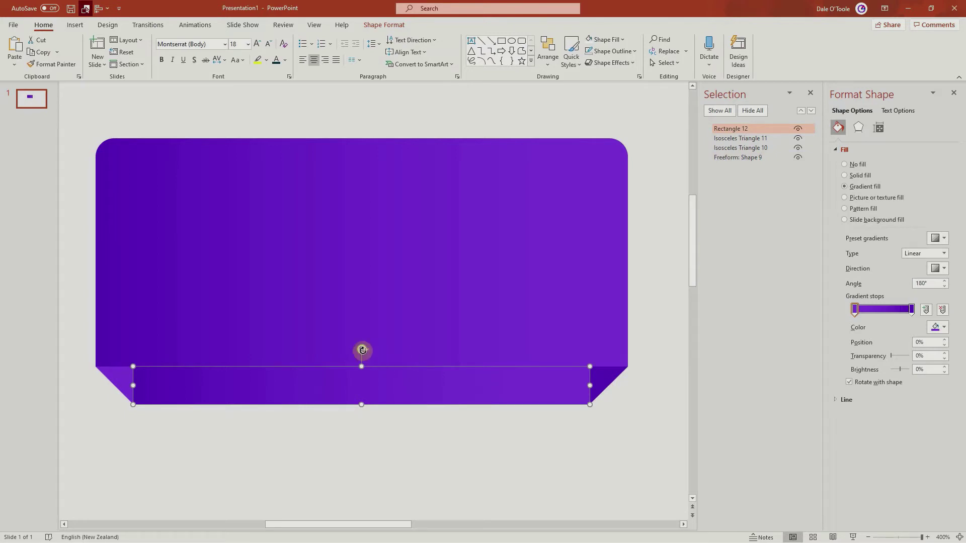
click(876, 311)
mouse_move(901, 311)
mouse_down()
mouse_move(841, 310)
mouse_move(927, 316)
mouse_up()
Step: Rename the strip to BG purple in the Selection Pane, drag it to the back and hide it
click(674, 410)
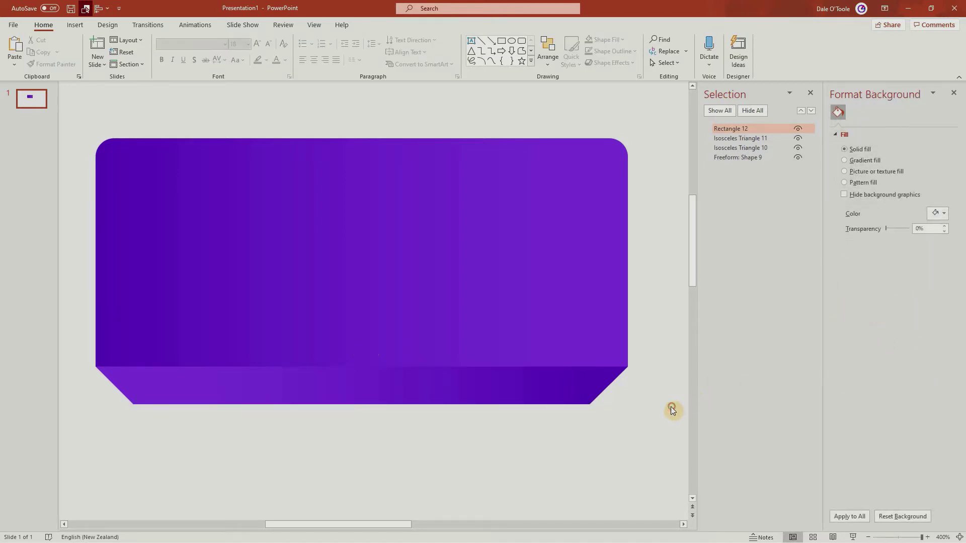
click(542, 397)
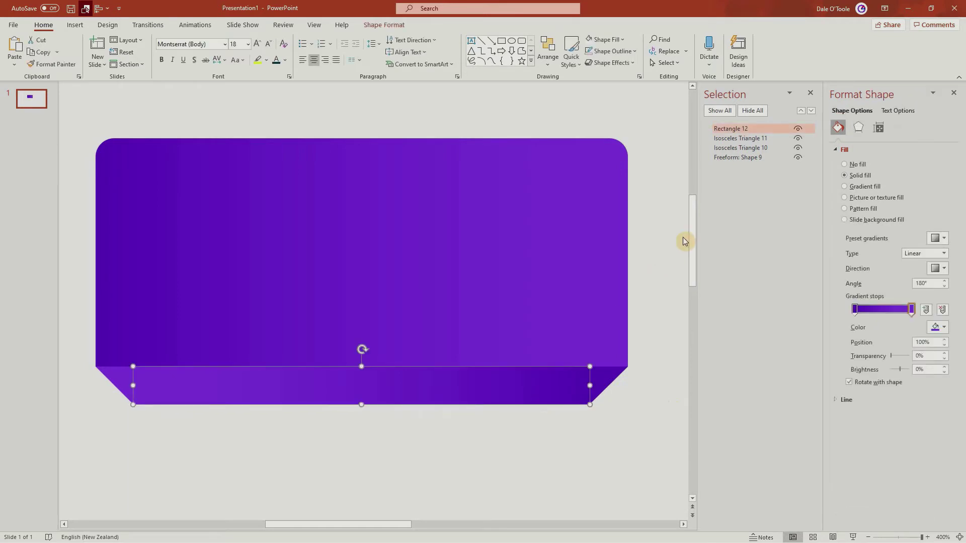
double_click(724, 129)
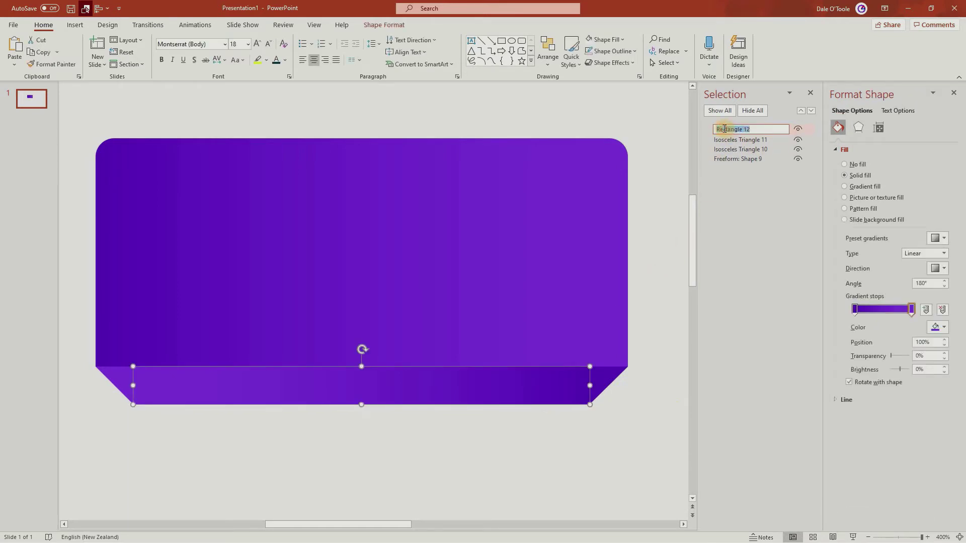
text(BG purple)
click(724, 130)
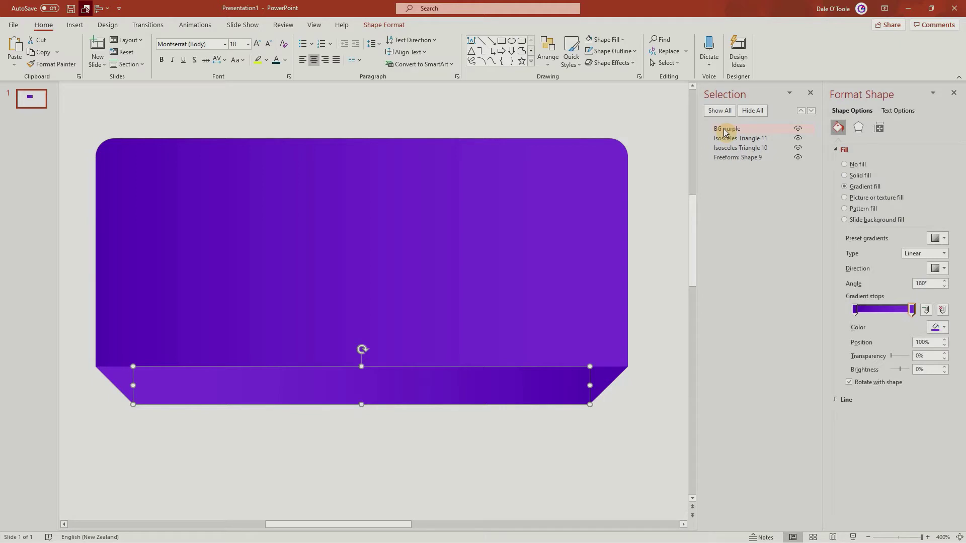
drag(725, 132, 737, 164)
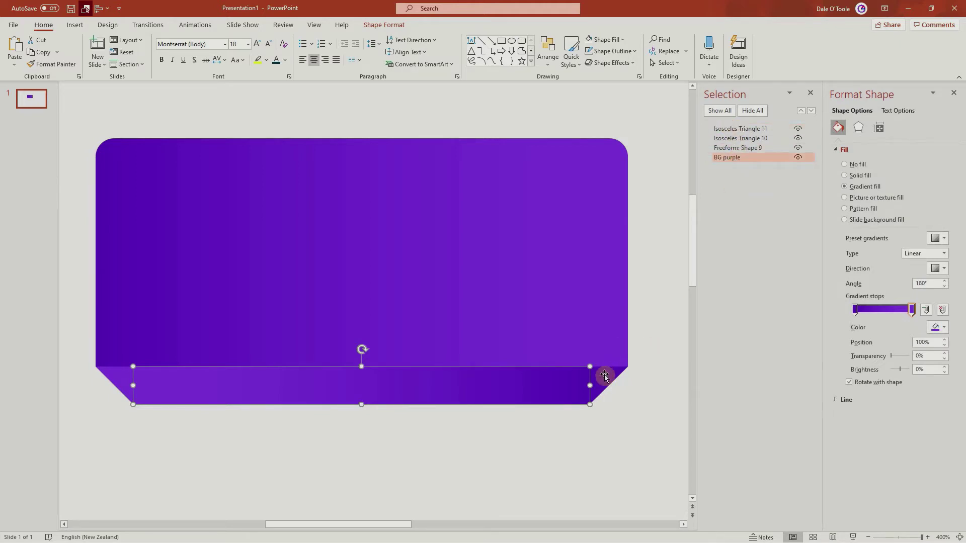
click(799, 159)
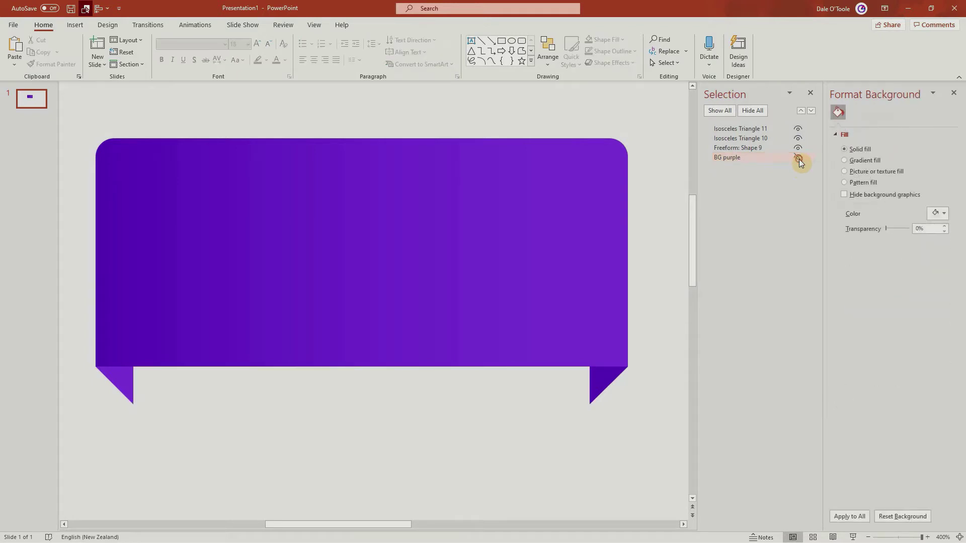
click(603, 385)
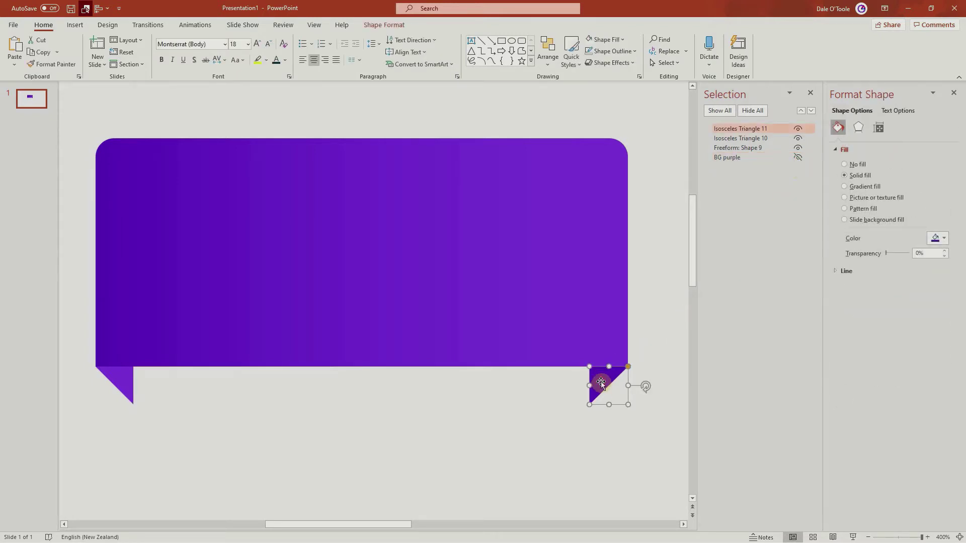
Step: Duplicate the right triangle and edit its points into a slanted shape spanning beneath the banner
key(ctrl+d)
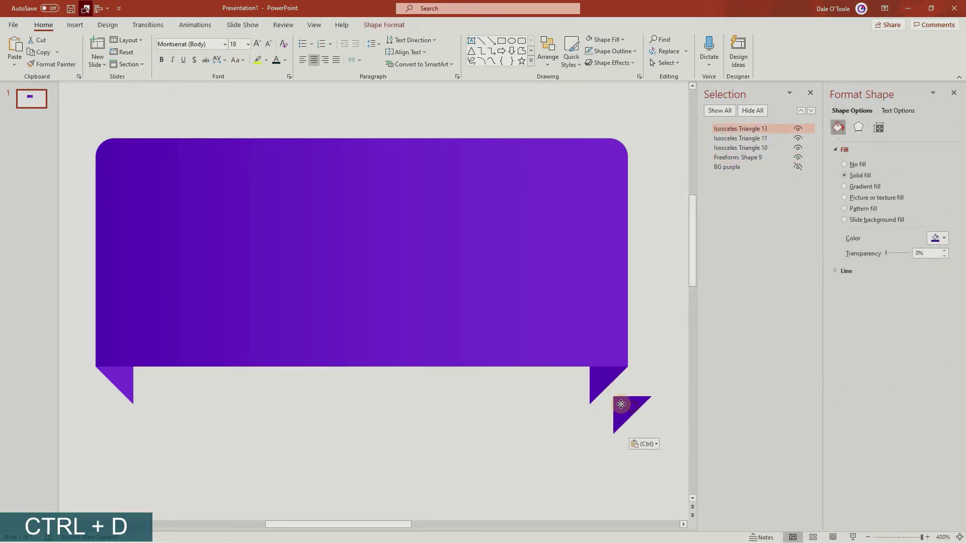
mouse_move(623, 399)
mouse_down()
mouse_move(599, 372)
mouse_move(598, 383)
mouse_up()
click(590, 367)
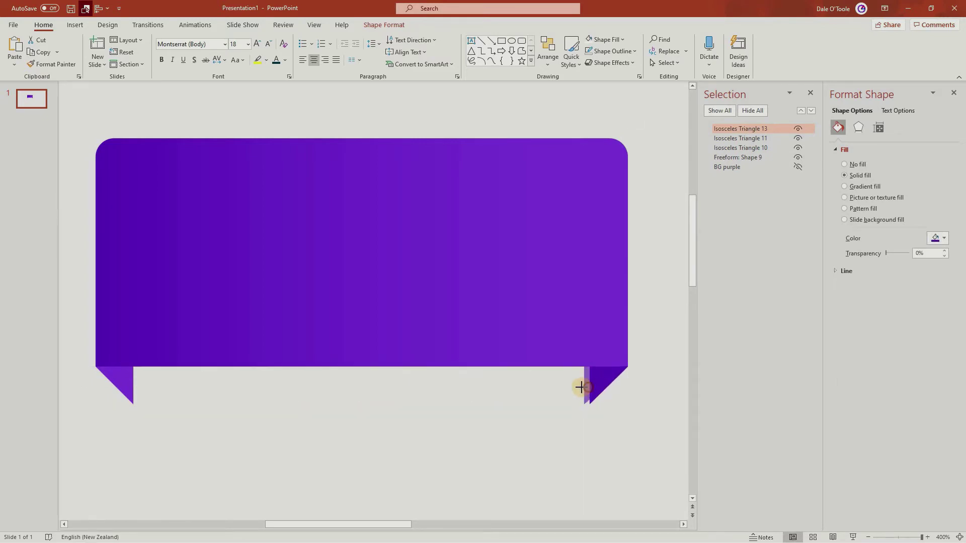
click(462, 367)
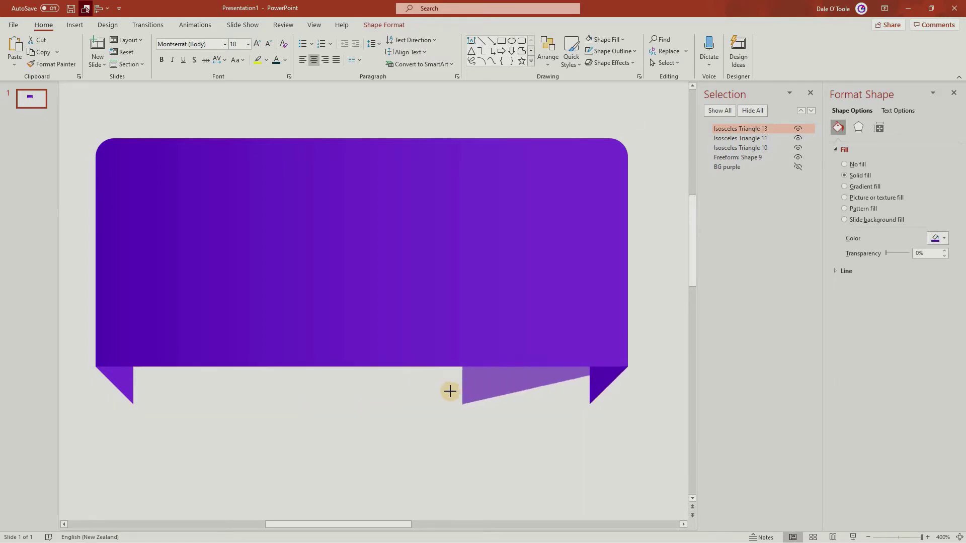
double_click(134, 405)
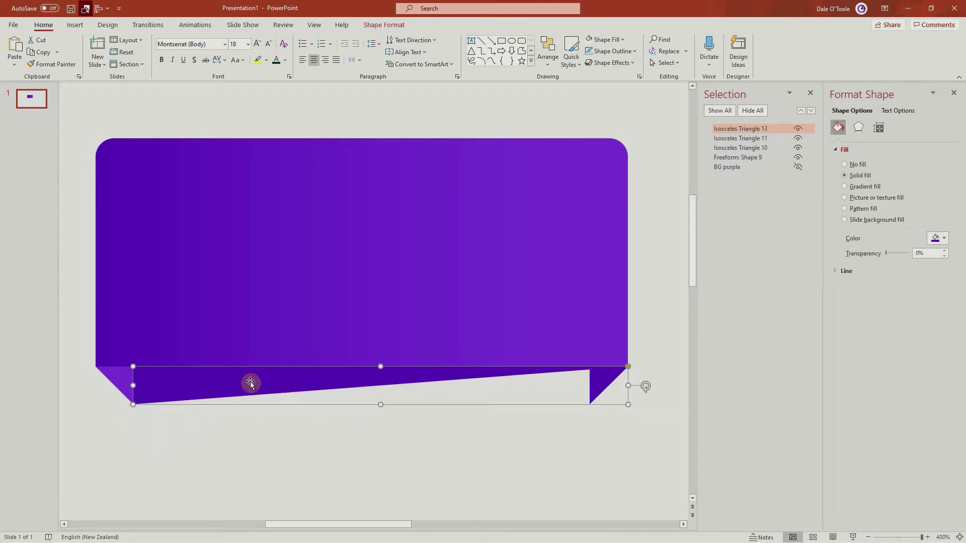
Step: Fill the slanted shape dark teal at 90% transparency and marquee-select all the banner pieces
click(944, 239)
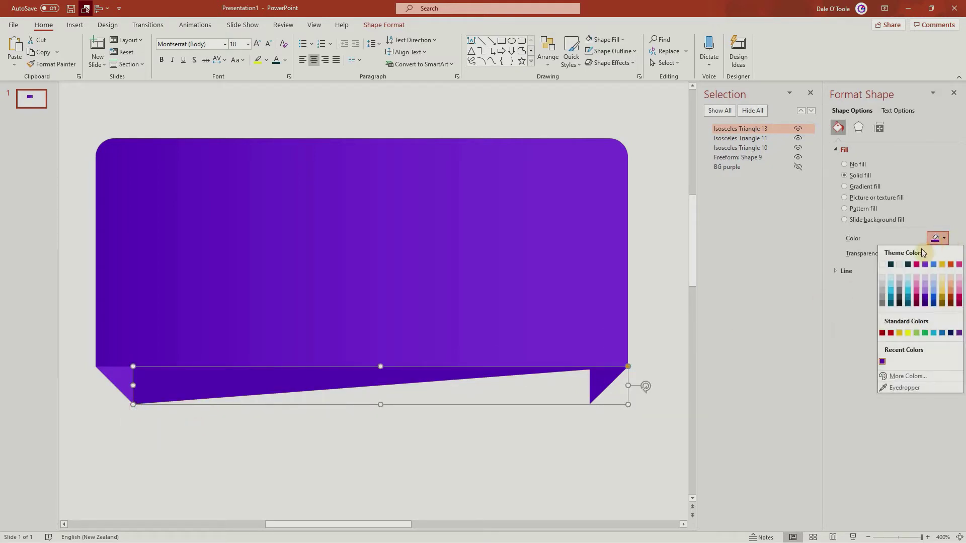
click(891, 264)
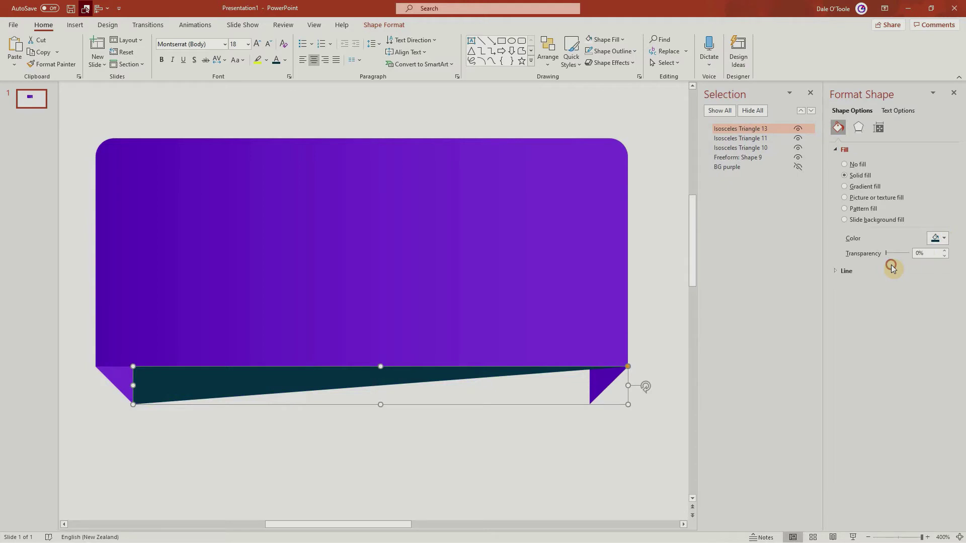
double_click(928, 254)
text(90)
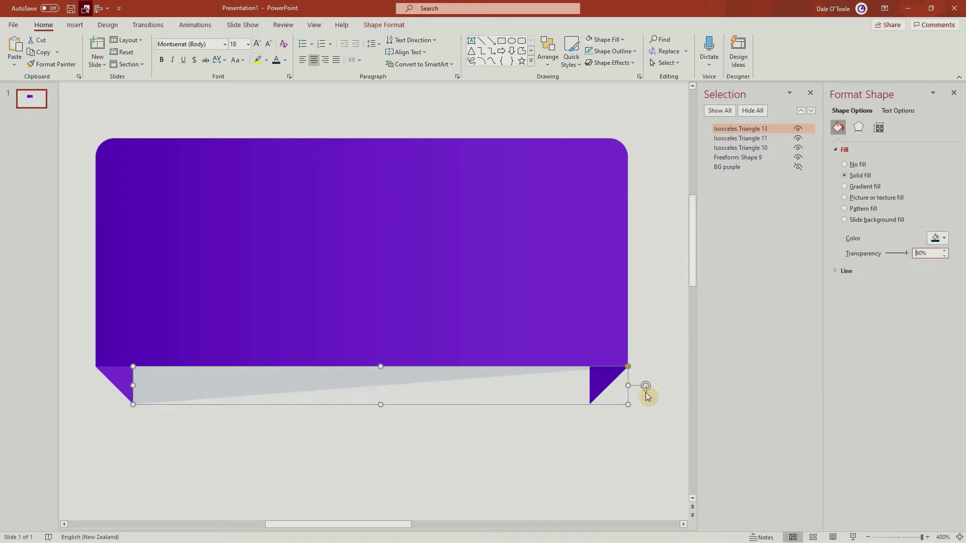
click(645, 404)
mouse_move(656, 419)
mouse_down()
mouse_move(224, 211)
mouse_move(74, 114)
mouse_up()
Step: Group the banner shapes as 'Group purple' and unhide the BG purple strip beneath it
key(ctrl+g)
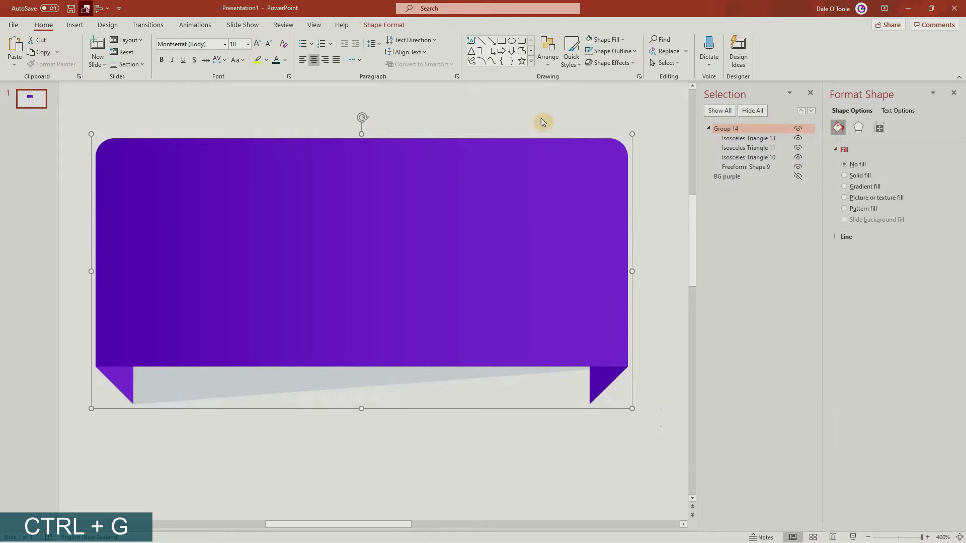
click(709, 128)
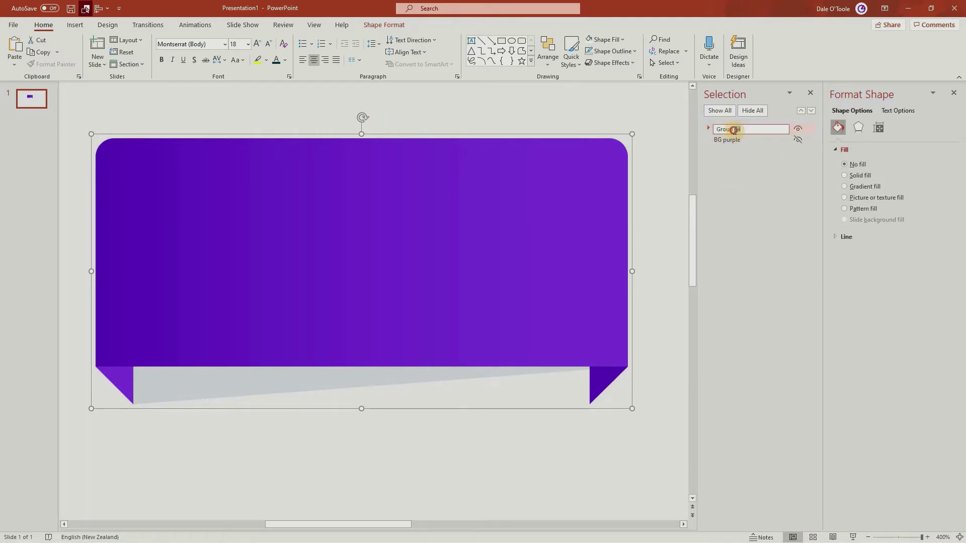
text(purple)
key(Return)
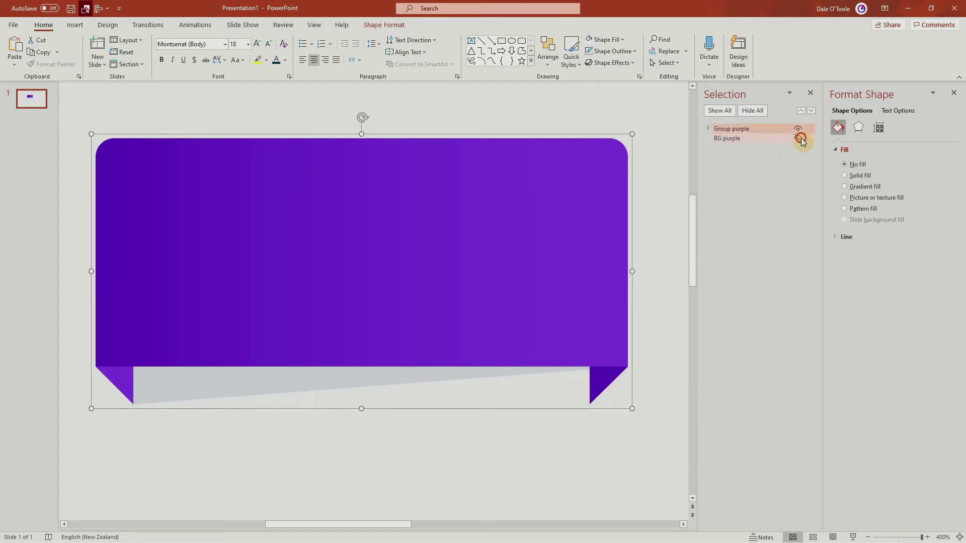
click(798, 138)
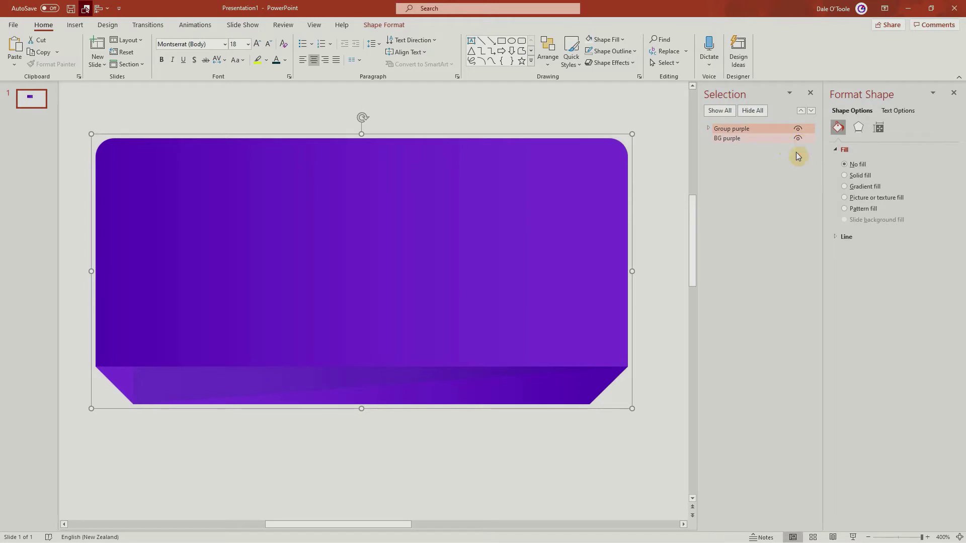
Step: Enter the banner text '1' with 'Setup' on the line below
click(431, 453)
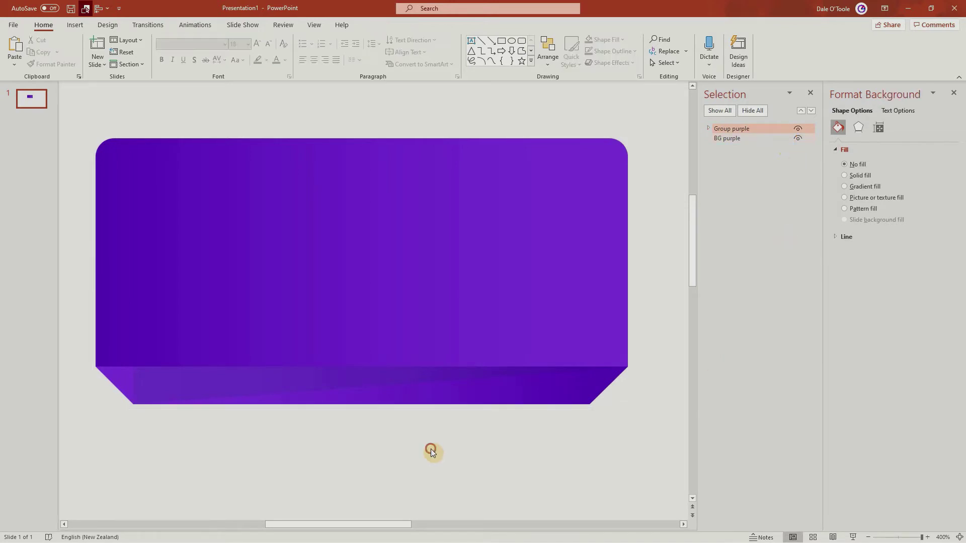
click(376, 200)
click(375, 199)
text(1)
key(Return)
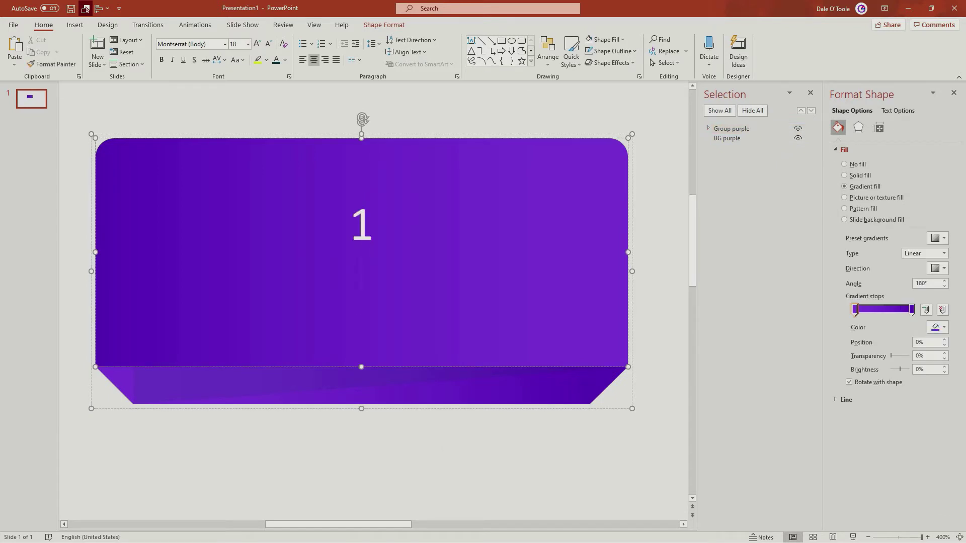
text(Setup)
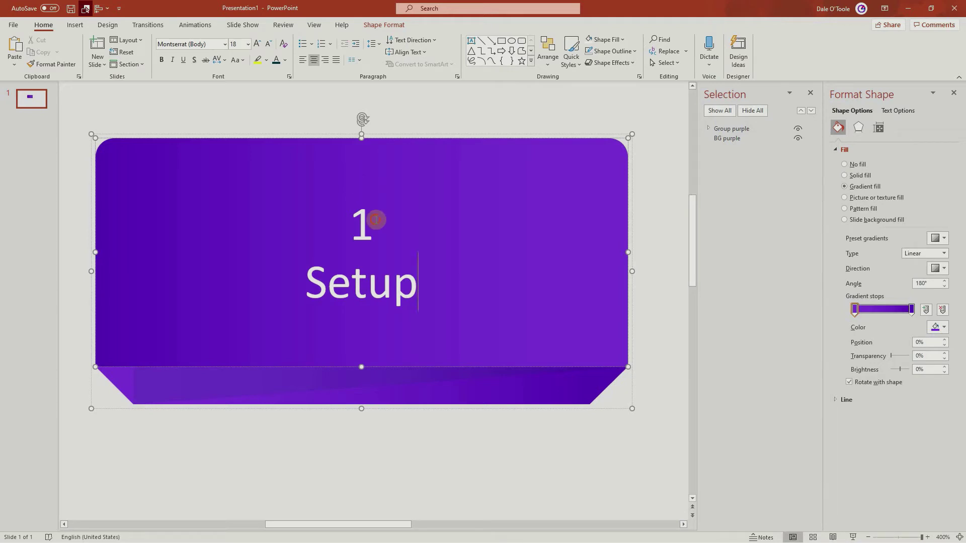
Step: Enlarge the number 1 two sizes and set it in Montserrat Medium
drag(375, 220, 339, 218)
click(257, 43)
click(256, 44)
click(224, 44)
click(225, 72)
click(653, 401)
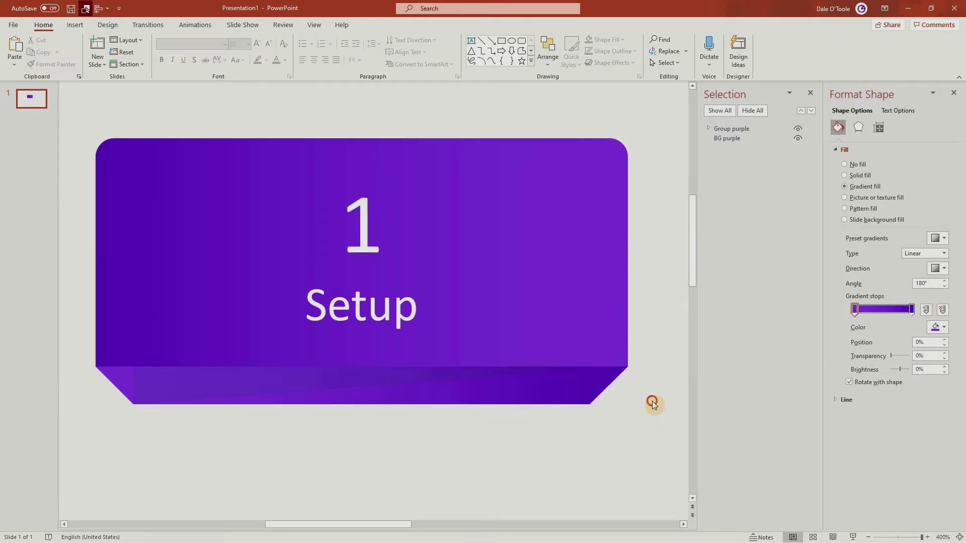
scroll(598, 332, down, 5)
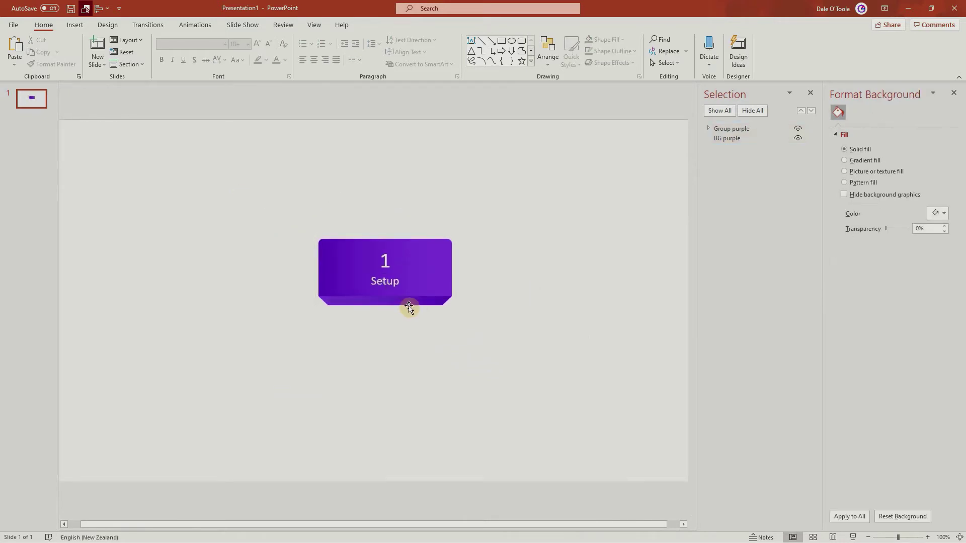
Step: Draw a rounded rectangle over the banner and set its height to 10 cm
click(521, 42)
drag(330, 213, 416, 361)
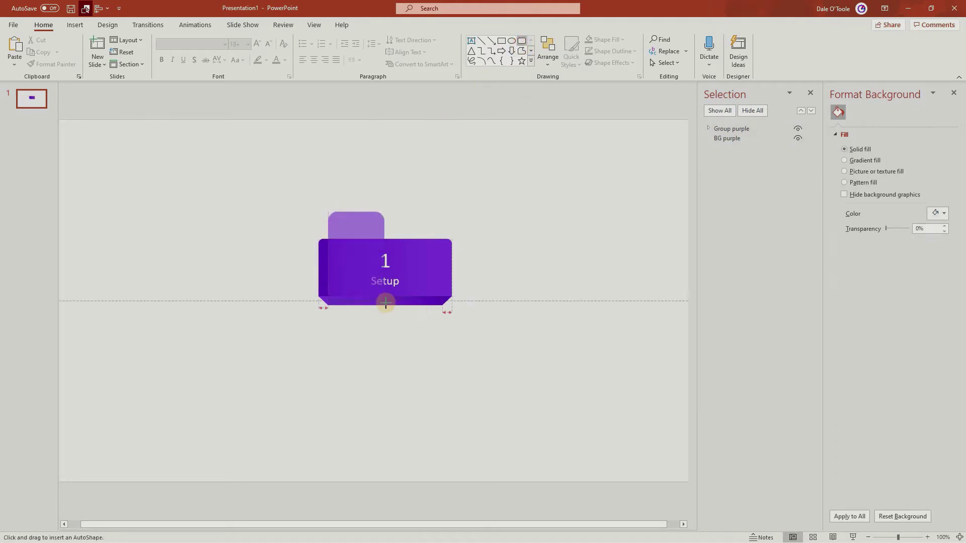
drag(417, 360, 442, 363)
click(785, 44)
text(10)
key(Return)
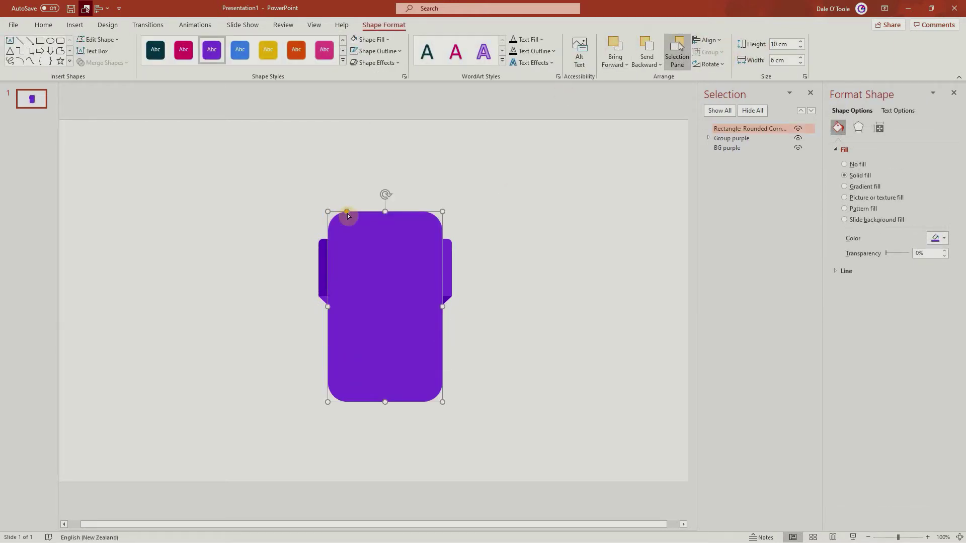
ctrl+scroll(345, 216, up, 5)
Step: Tighten the rectangle's corner radius and fill it light grey
drag(298, 110, 269, 119)
click(940, 239)
click(883, 266)
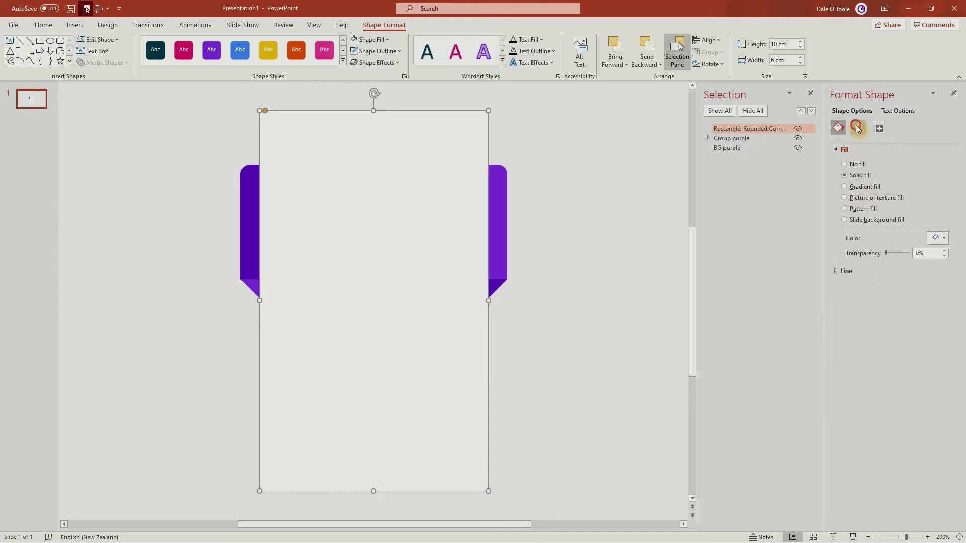
Step: Apply an outer shadow preset to the card with 80% transparency
click(858, 127)
click(839, 151)
click(938, 165)
click(896, 244)
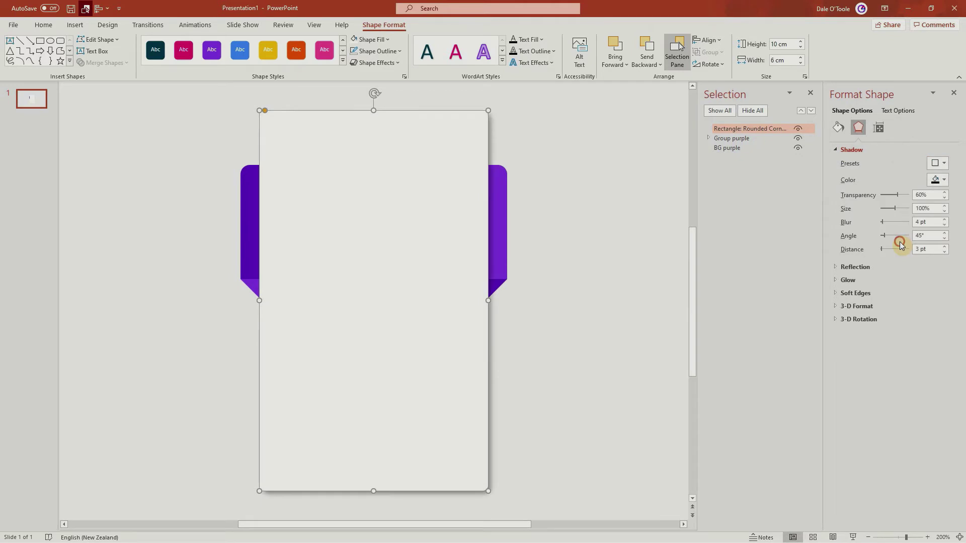
double_click(925, 195)
text(80)
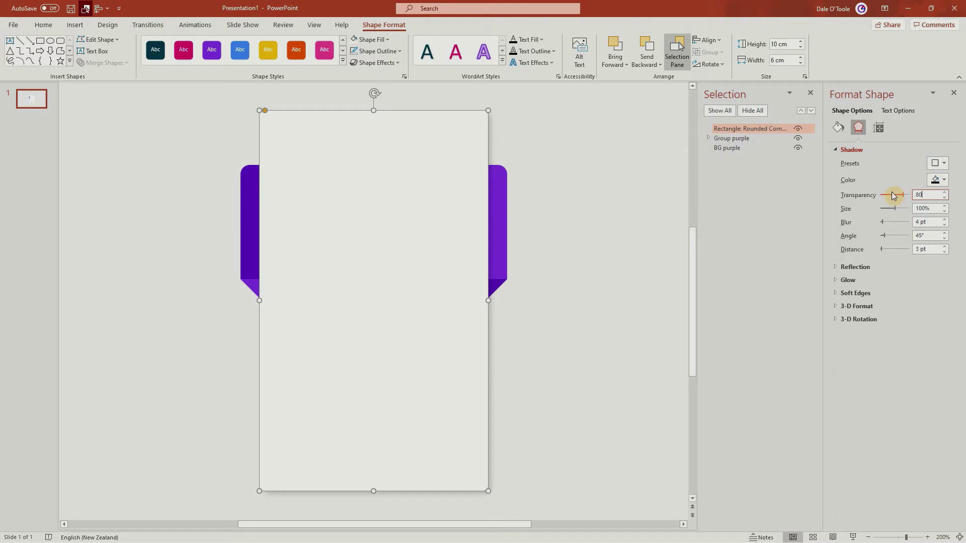
Step: Pick a shadow colour and raise the shadow blur to 5 pt
click(939, 180)
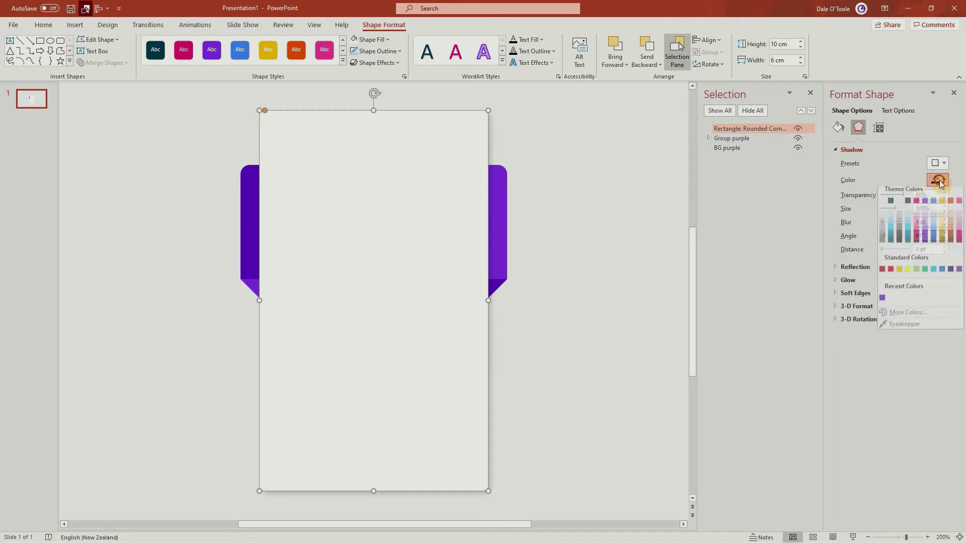
click(889, 208)
click(945, 219)
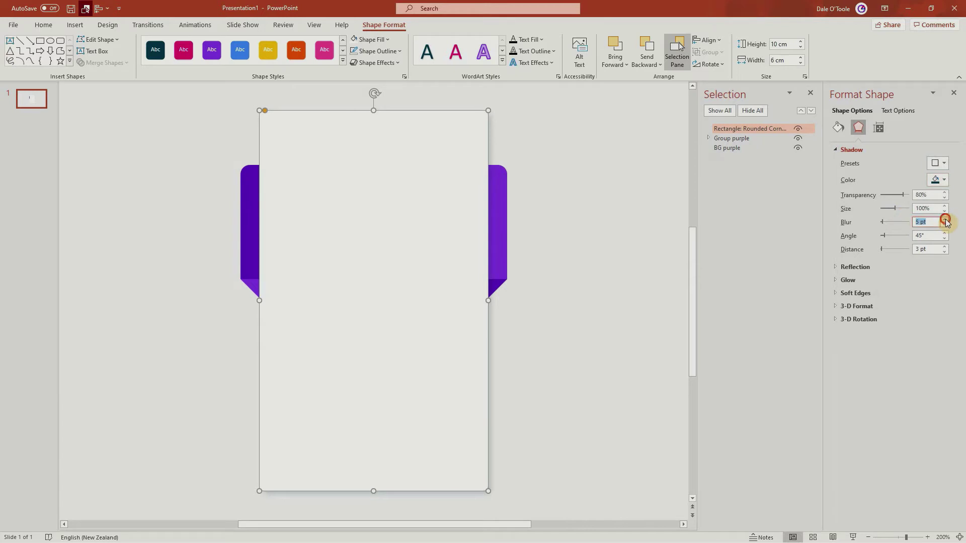
click(615, 306)
click(396, 296)
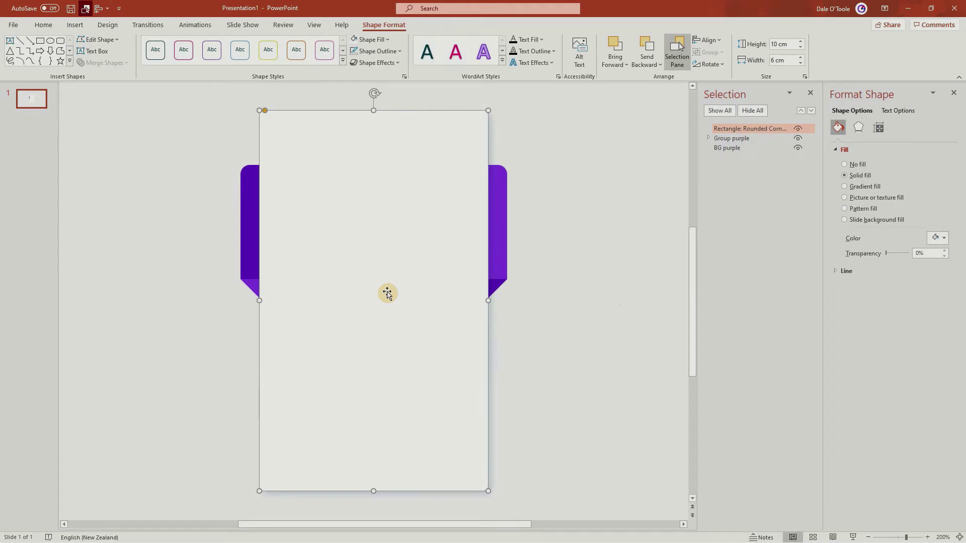
Step: Generate =lorem() text in the card, trim it to one short paragraph, and reduce it to size 14
click(43, 25)
text(=)
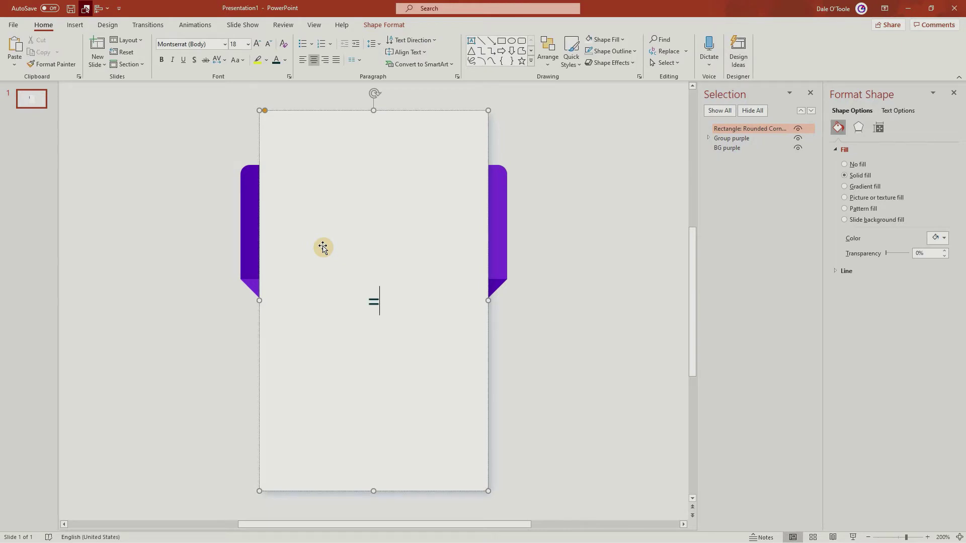
text(lorem())
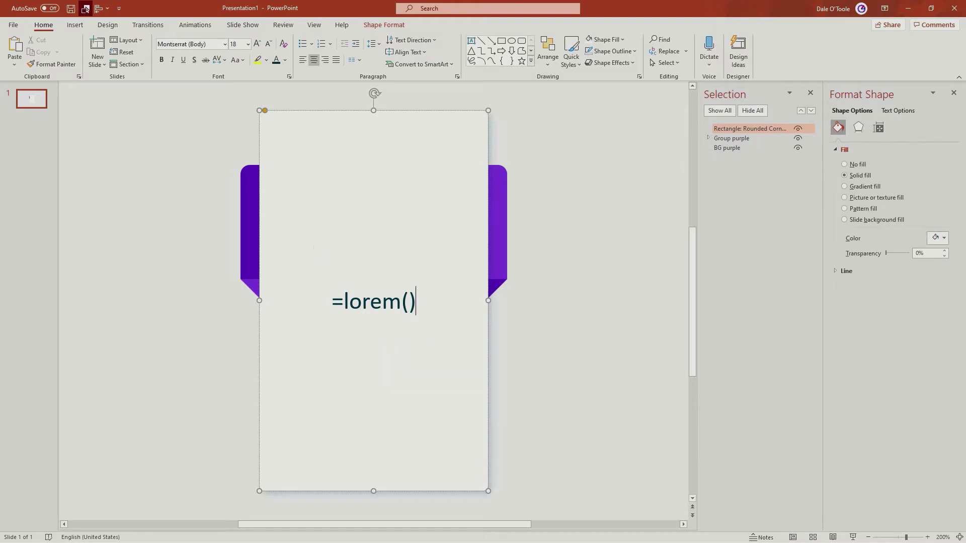
key(Return)
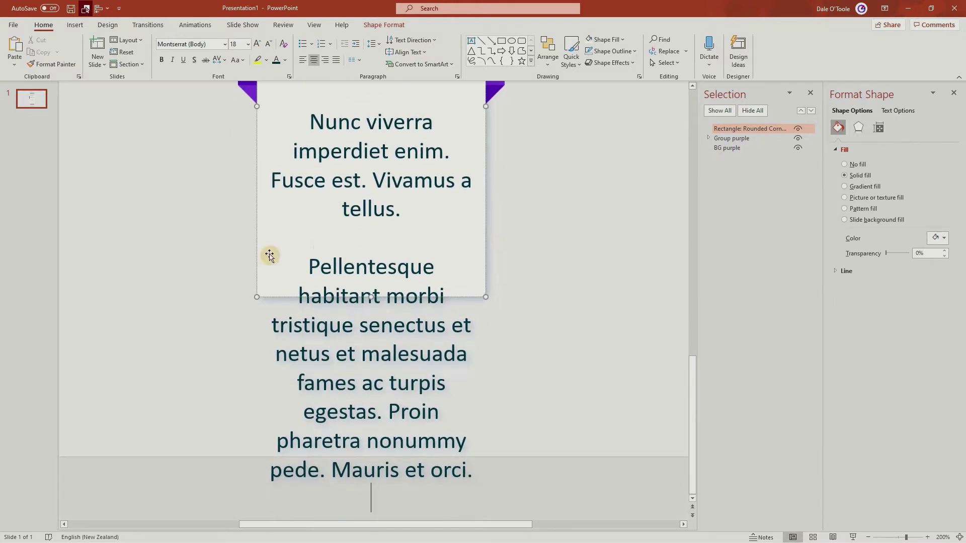
key(ctrl+z)
drag(398, 333, 391, 112)
key(Delete)
click(268, 46)
scroll(458, 235, down, 5)
Step: Move the grey card lower and layer it behind Group purple in the Selection Pane
drag(438, 199, 448, 237)
drag(748, 127, 750, 142)
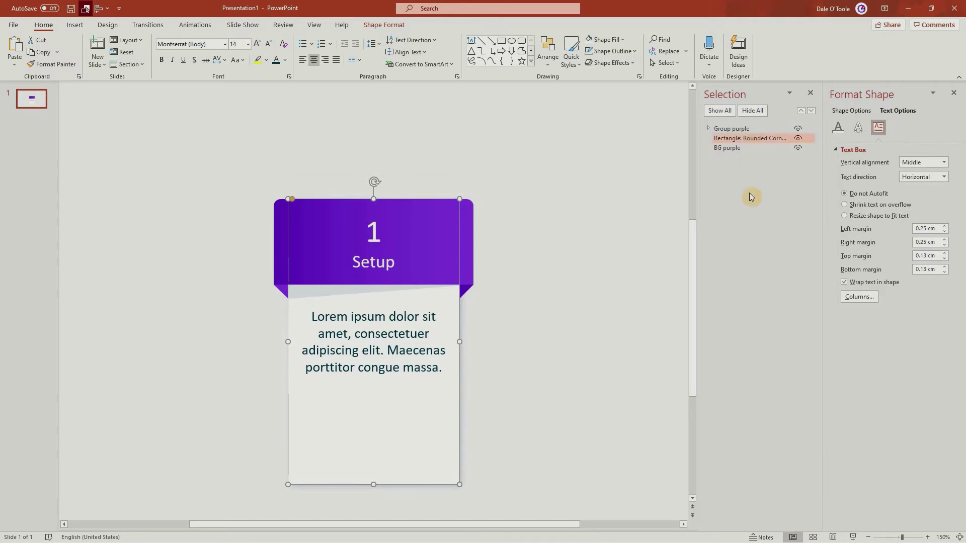
Step: Set the card's text margins to 0.5 cm, top-align the text, and raise the top margin to 3.6 cm
click(944, 226)
click(944, 226)
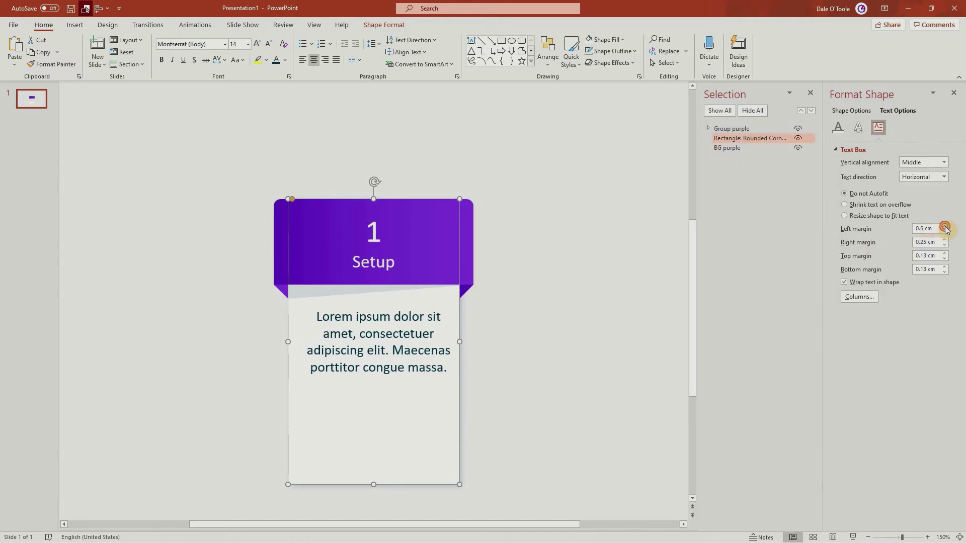
click(944, 239)
click(944, 239)
click(944, 240)
click(944, 266)
click(945, 267)
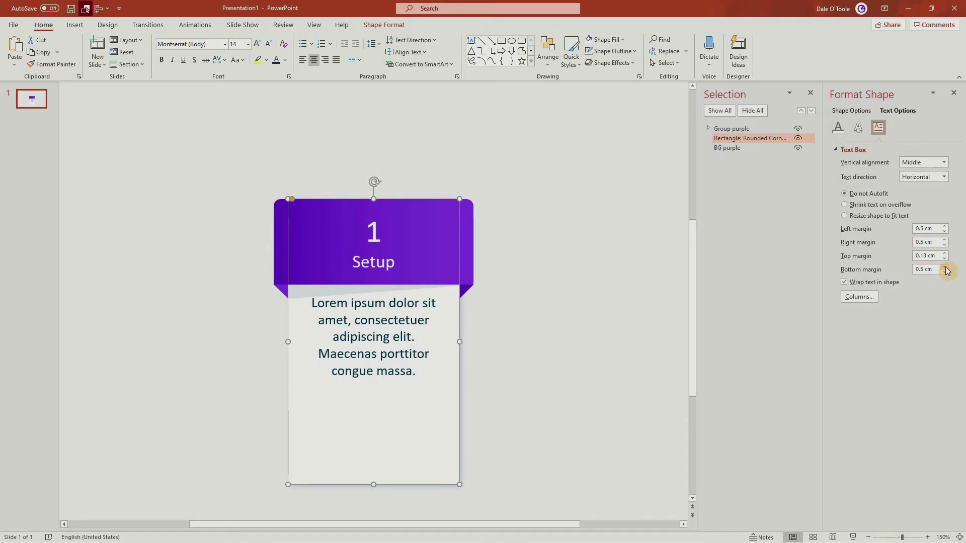
click(943, 162)
click(928, 183)
click(945, 253)
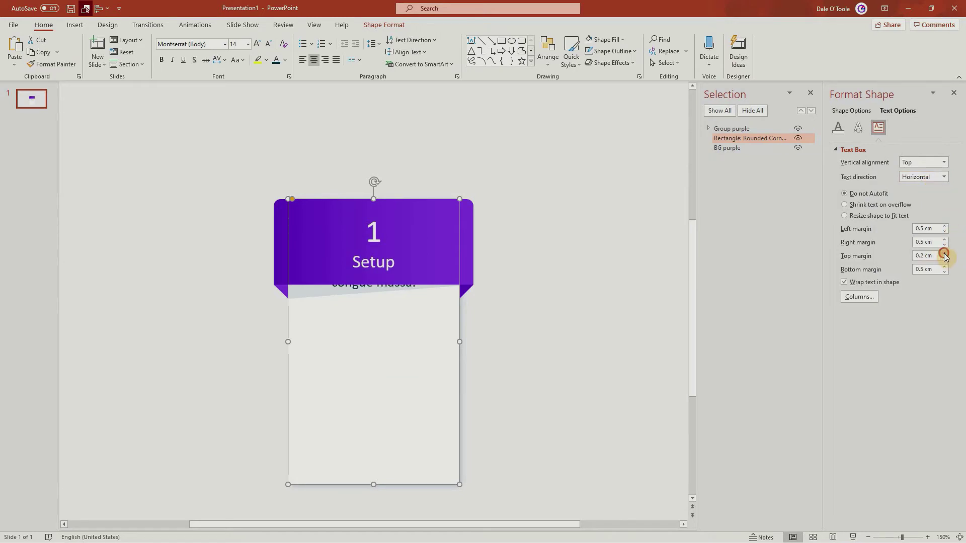
Step: Insert the gears icon from the icon library and drag it below the card text
click(83, 29)
click(184, 49)
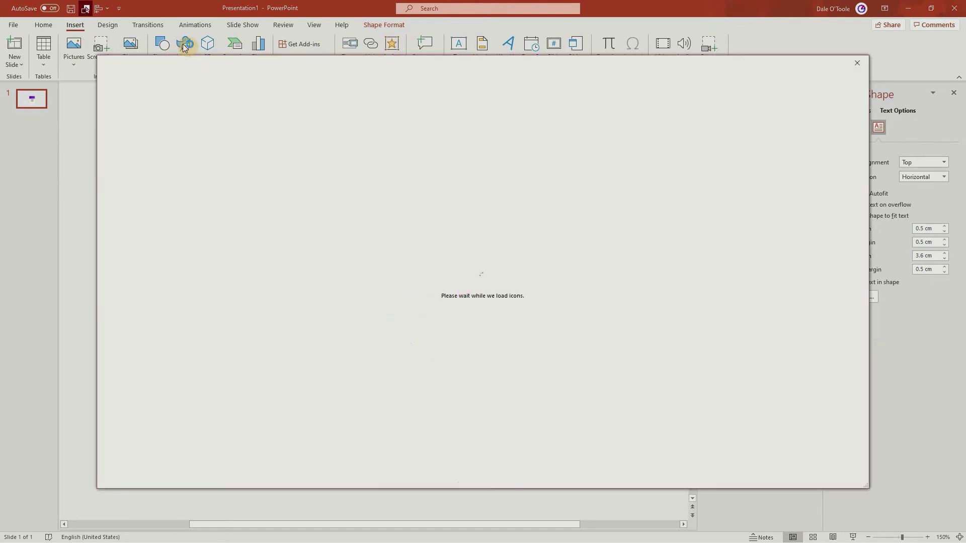
text(setting)
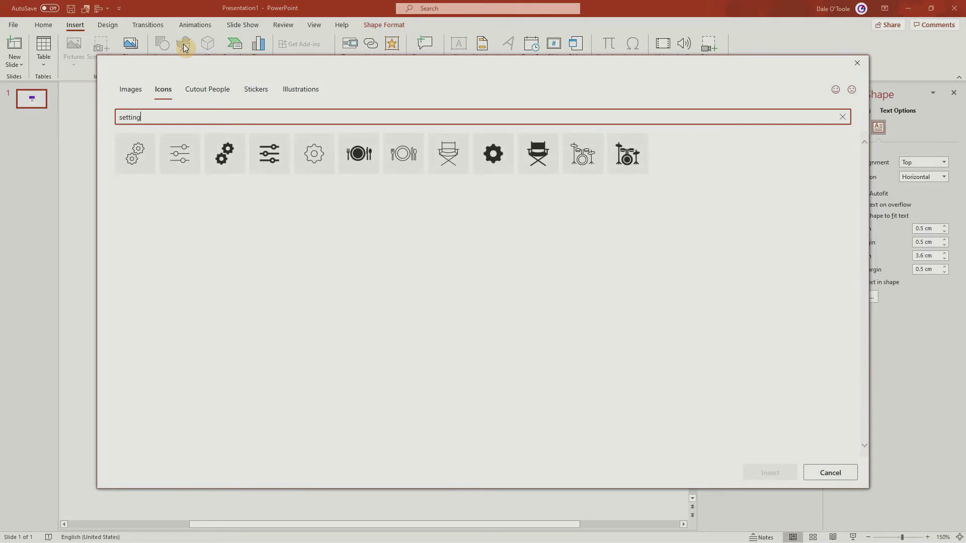
click(224, 153)
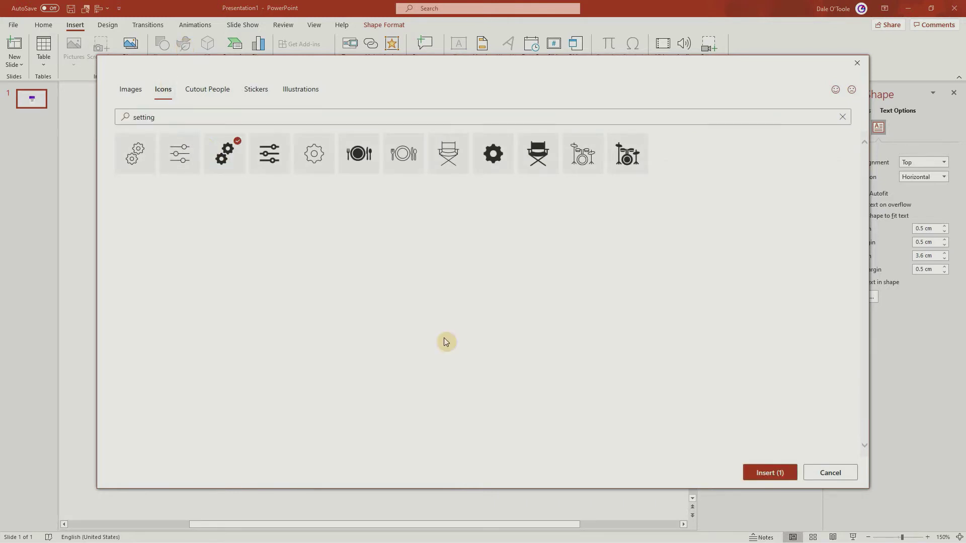
click(762, 470)
drag(360, 295, 376, 432)
Step: Size the gears icon to 2 cm, recolour it grey, and centre it at the card's bottom
click(618, 45)
text(2)
key(Return)
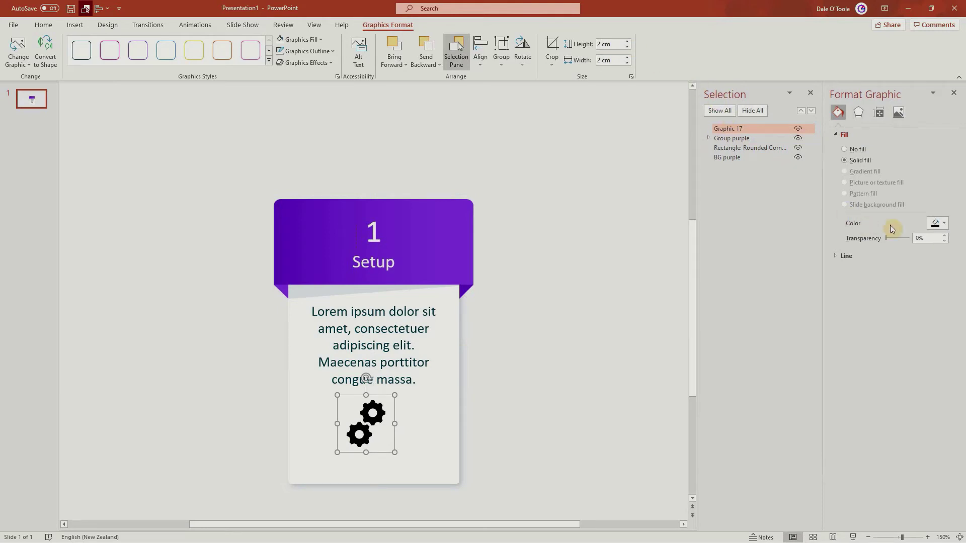
click(938, 224)
click(899, 279)
drag(371, 415, 378, 440)
drag(379, 440, 379, 439)
Step: Group the gears icon with the text card and rename the group 'Text 1'
key(shift)
shift+click(448, 413)
key(ctrl+g)
double_click(728, 129)
text(Text 1)
key(Return)
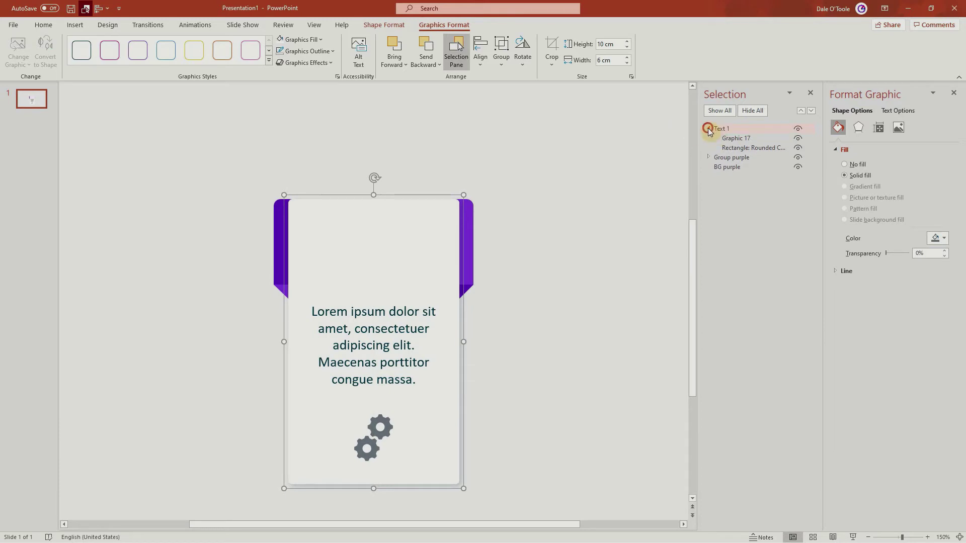
Step: Collapse the Text 1 group and move it beneath Group purple in the layer order
click(708, 128)
drag(733, 128, 732, 143)
click(531, 265)
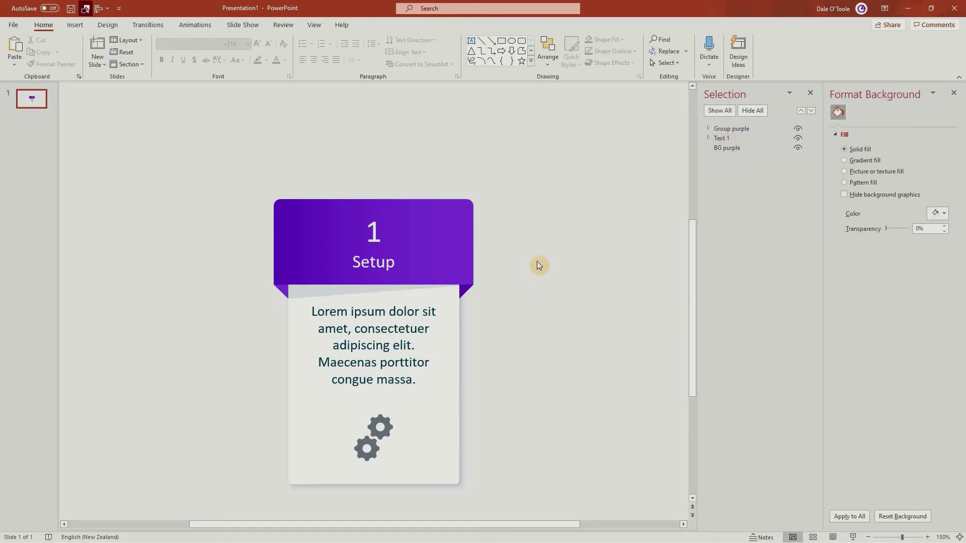
scroll(537, 261, down, 2)
scroll(537, 261, down, 3)
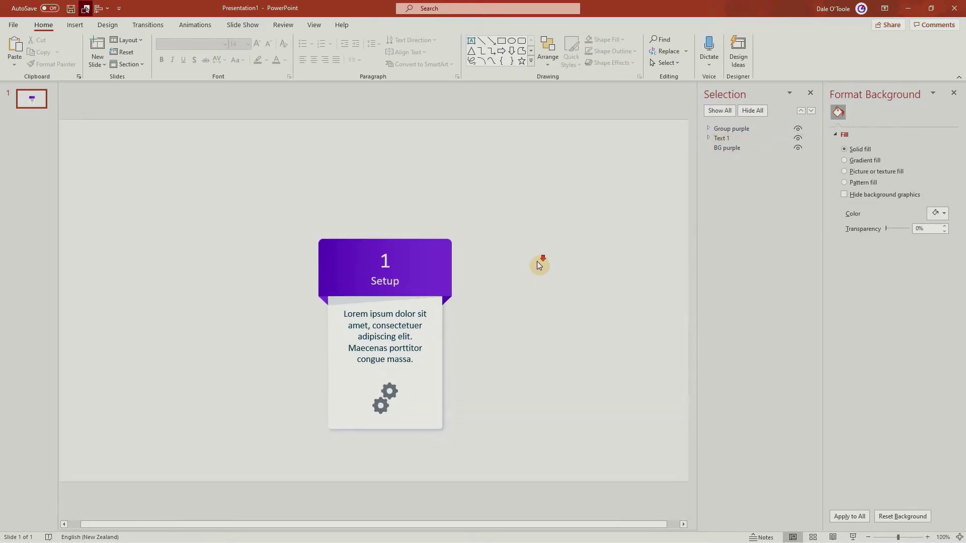
scroll(536, 261, down, 1)
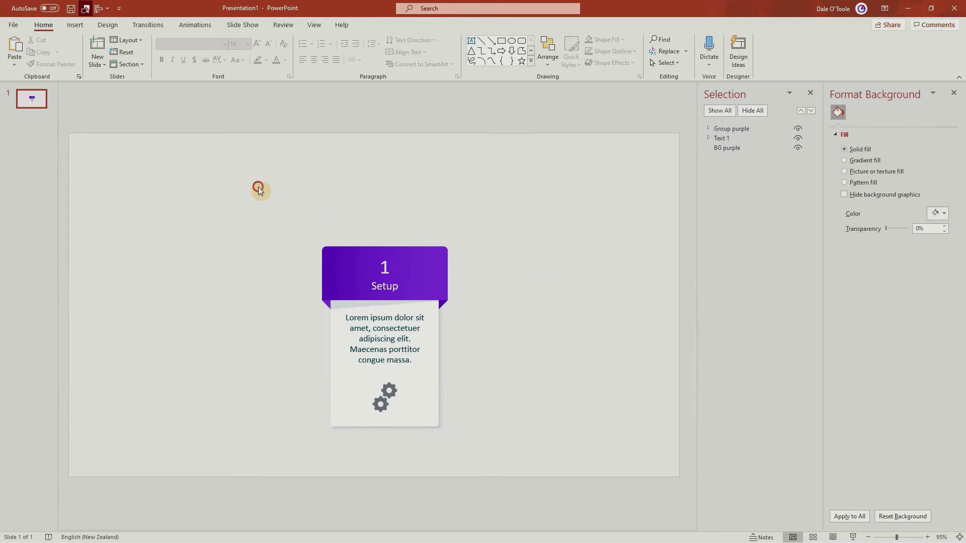
Step: Group the whole Setup card, move it to the slide's left, and Ctrl-drag a copy to the right
drag(259, 187, 514, 451)
key(ctrl+g)
drag(424, 285, 230, 253)
key(ctrl)
drag(232, 256, 579, 257)
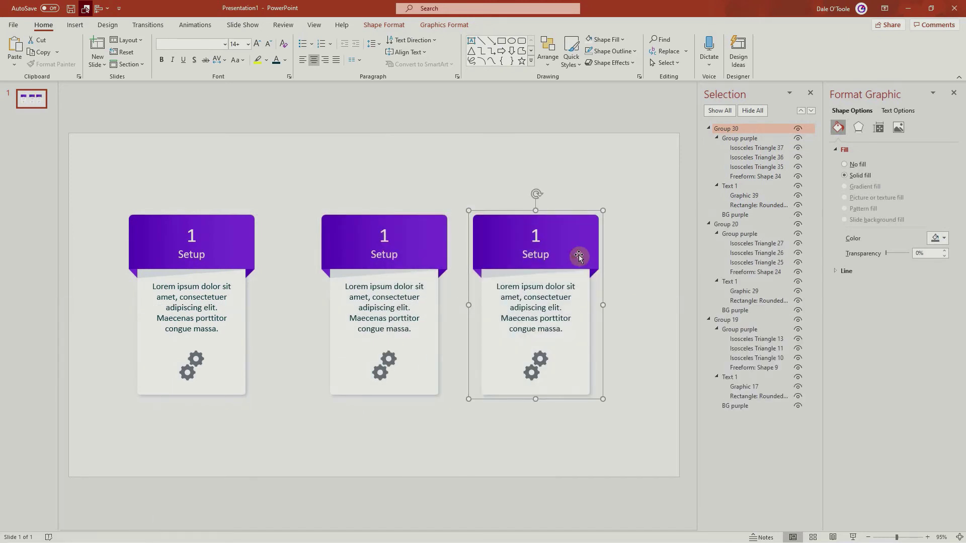
Step: Select all three cards and browse the Arrange and Align options
click(275, 176)
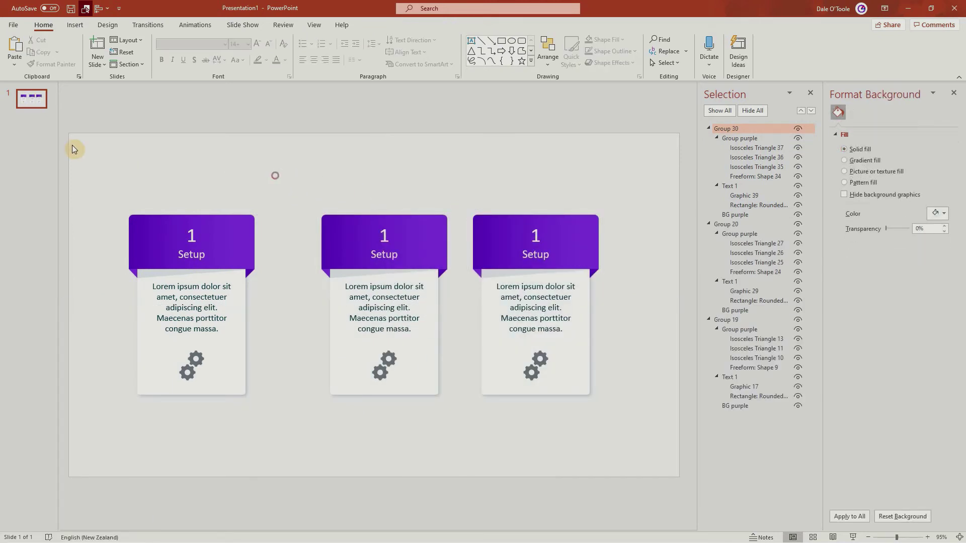
drag(82, 154, 666, 457)
click(107, 9)
click(556, 66)
mouse_move(564, 223)
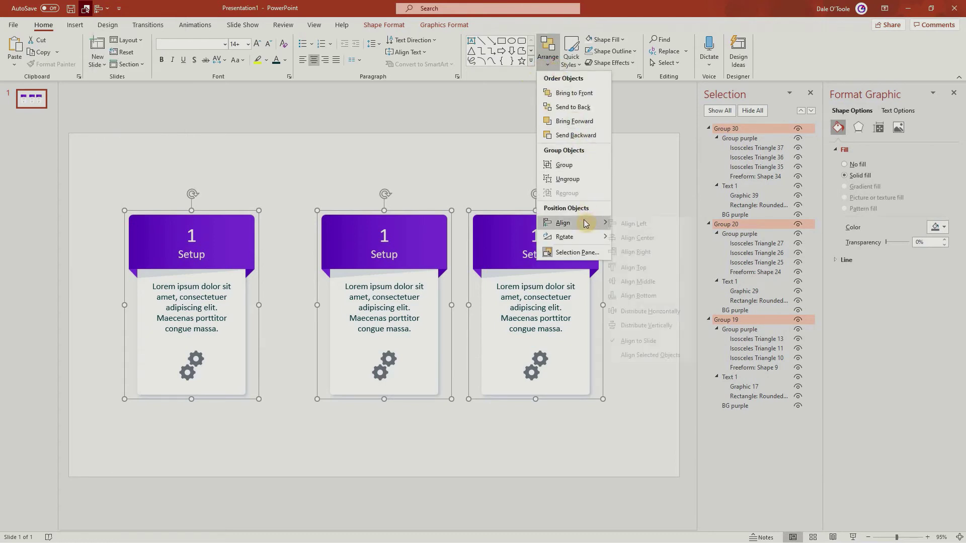
click(101, 11)
Step: Distribute the three cards horizontally relative to the slide
click(137, 148)
click(105, 11)
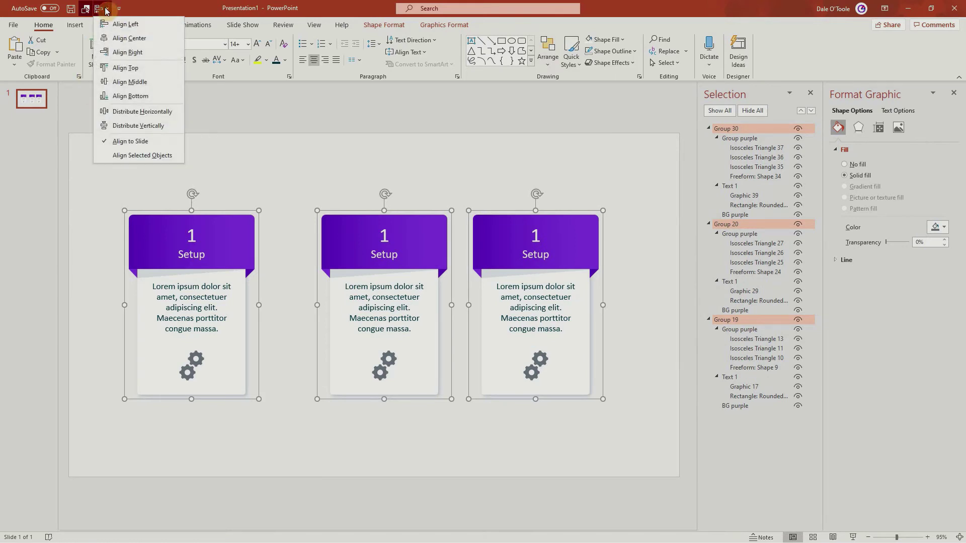
click(118, 114)
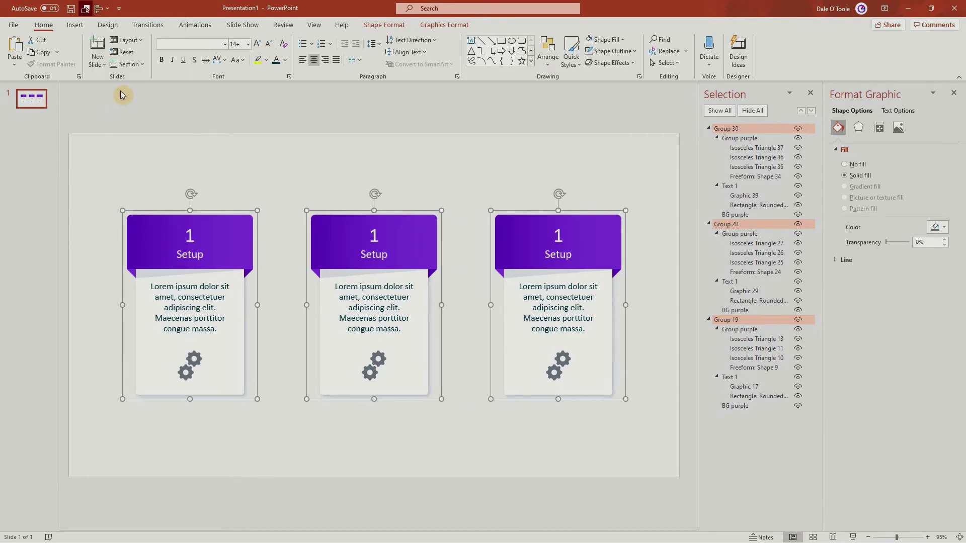
click(100, 10)
click(129, 84)
Step: Retitle the copied cards as "2 Analyse" and "3 Discuss"
click(448, 161)
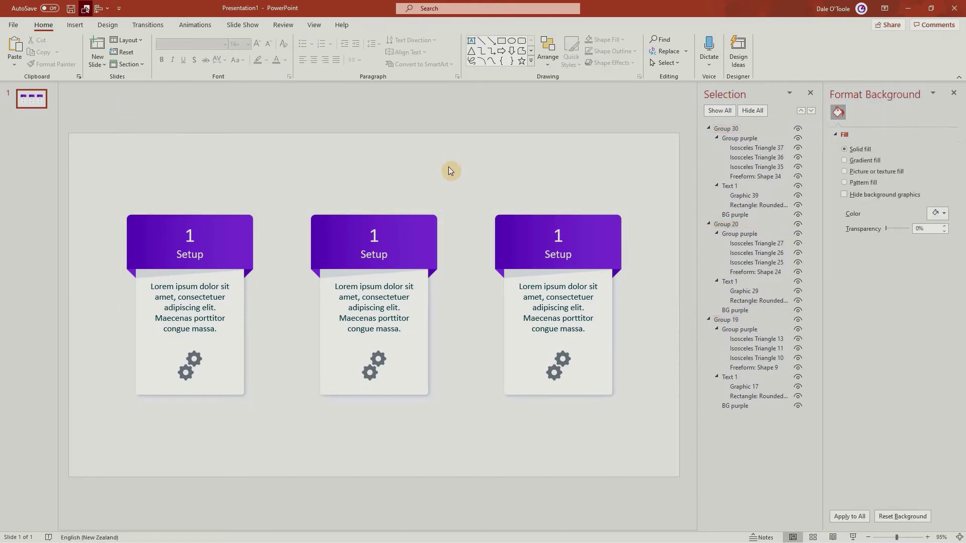
double_click(343, 227)
text(2)
double_click(371, 252)
text(Analyse)
click(553, 235)
double_click(528, 236)
text(3 )
text(Discuss)
Step: Replace the Analyse card's gear graphic with a bar-chart stock icon
click(376, 366)
click(379, 360)
right_click(379, 358)
mouse_move(458, 221)
click(491, 257)
text(bar chart)
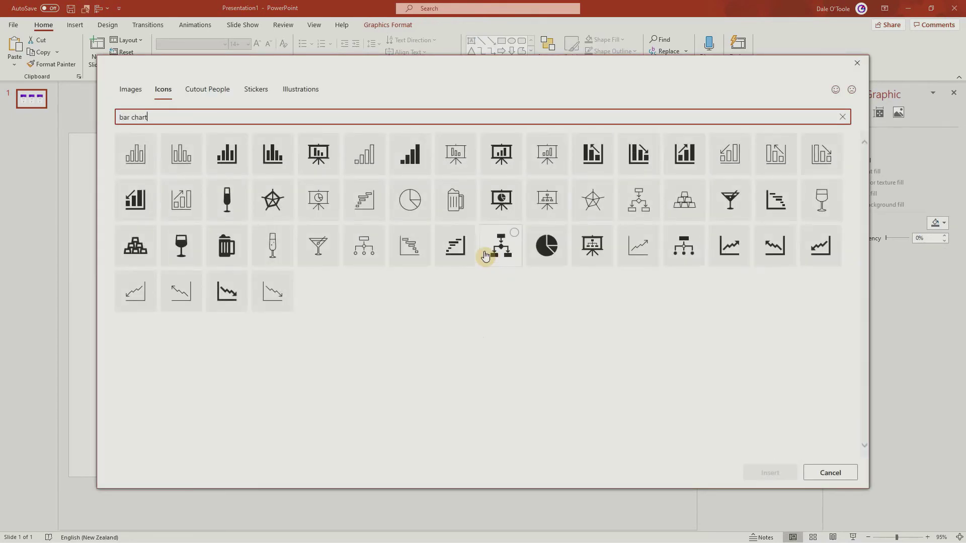
click(282, 155)
click(755, 474)
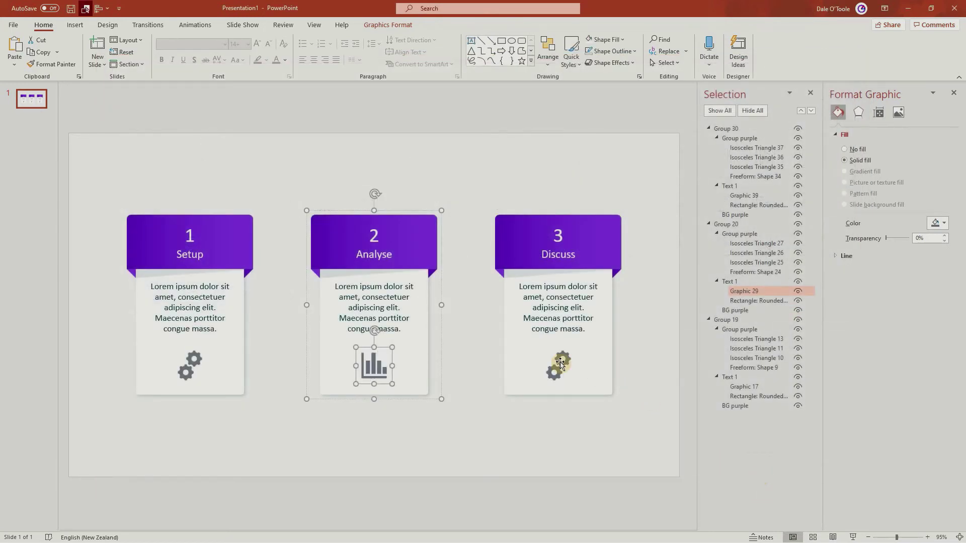
Step: Replace the Discuss card's gear graphic with a speech-bubble stock icon
click(562, 363)
right_click(561, 364)
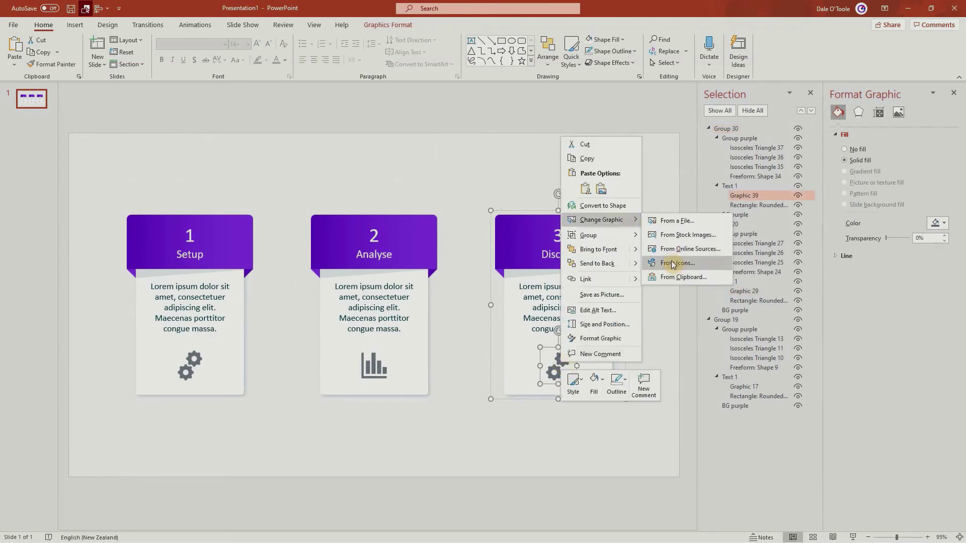
click(672, 264)
text(speech)
click(135, 153)
click(770, 472)
Step: Set both gradient stops of the Analyse header to magenta and adjust brightness
click(541, 442)
click(339, 236)
click(339, 235)
click(939, 327)
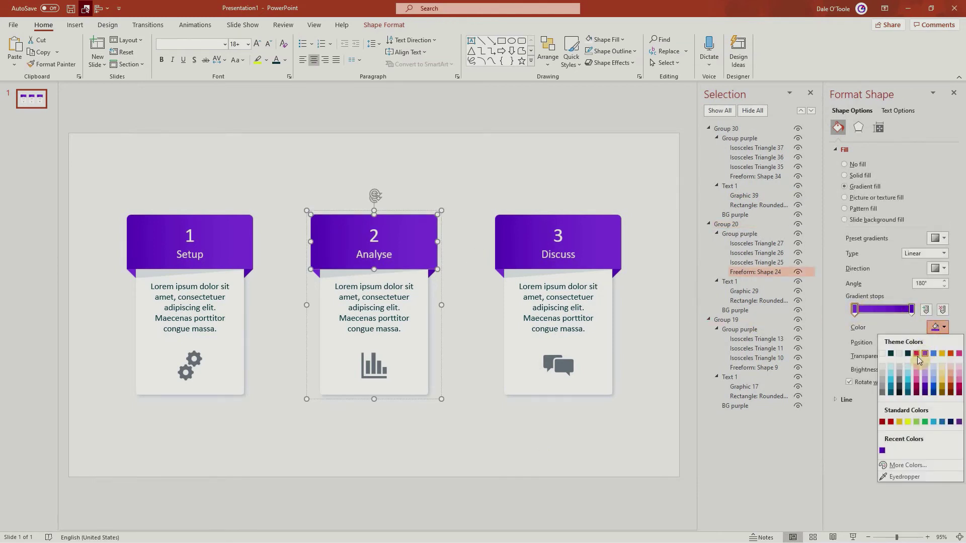
click(917, 355)
click(912, 310)
click(943, 327)
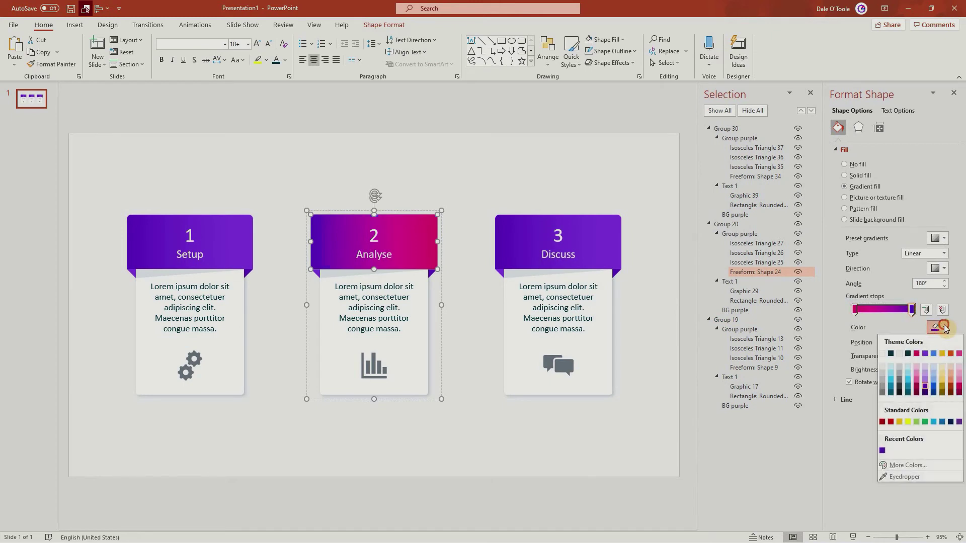
click(917, 353)
click(928, 369)
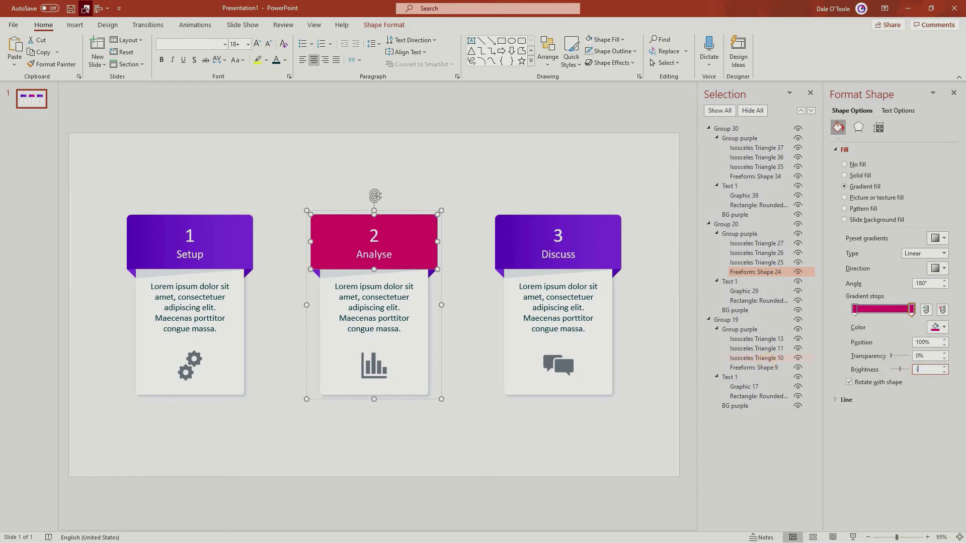
Step: Fill the Analyse card's two folded corners magenta, sampling the header with the eyedropper
click(317, 273)
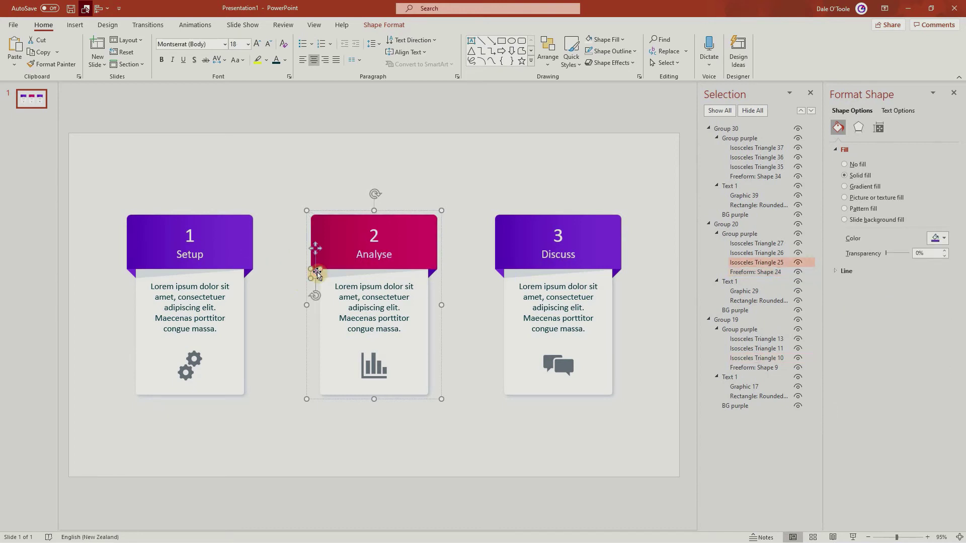
click(944, 239)
click(915, 264)
click(433, 274)
click(938, 238)
click(903, 387)
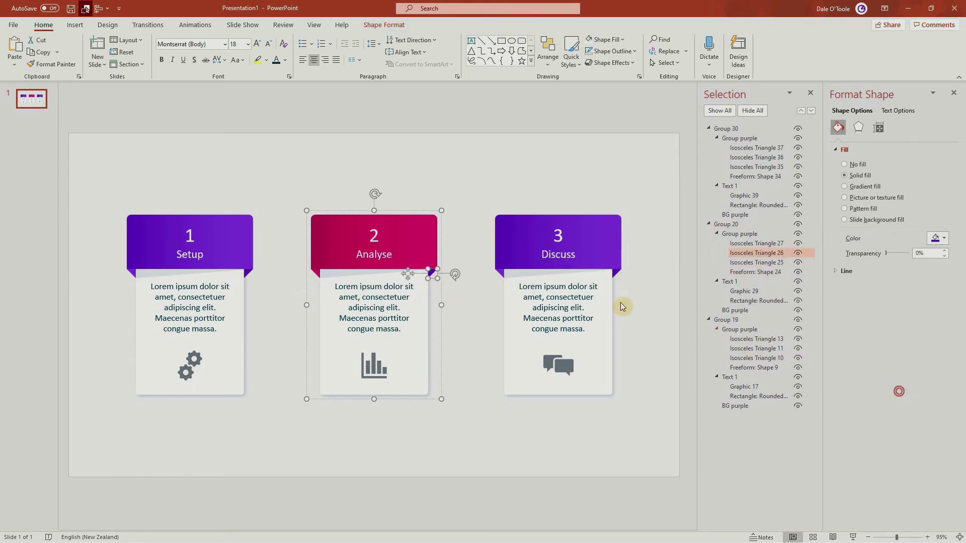
click(317, 236)
Step: Paint the header's magenta gradient onto the Analyse strip, darkened, hiding Text 1 meanwhile
click(422, 318)
click(797, 282)
click(419, 233)
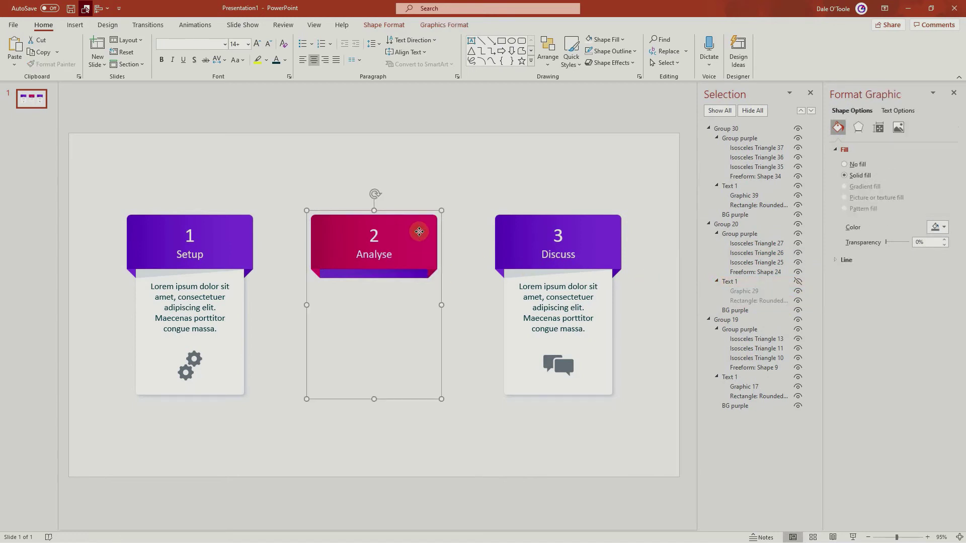
click(56, 64)
click(424, 276)
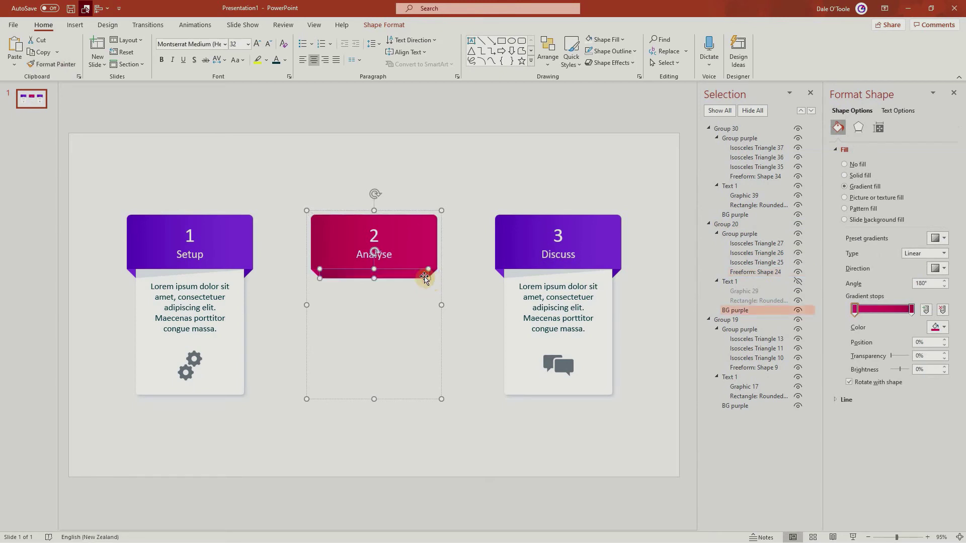
drag(863, 310, 913, 309)
click(742, 284)
Step: Set the Discuss header gradient stops and both folded corners to orange
click(599, 225)
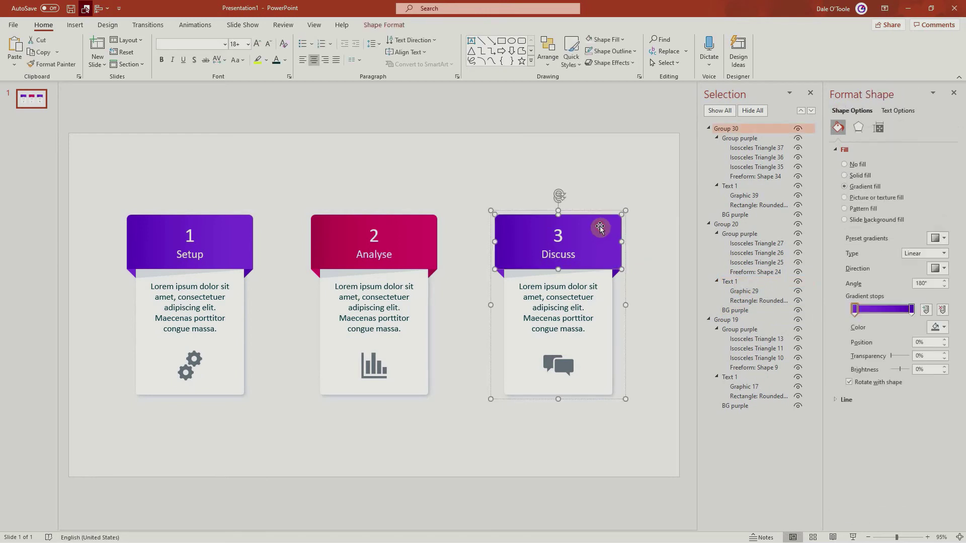
click(937, 327)
click(936, 361)
click(938, 327)
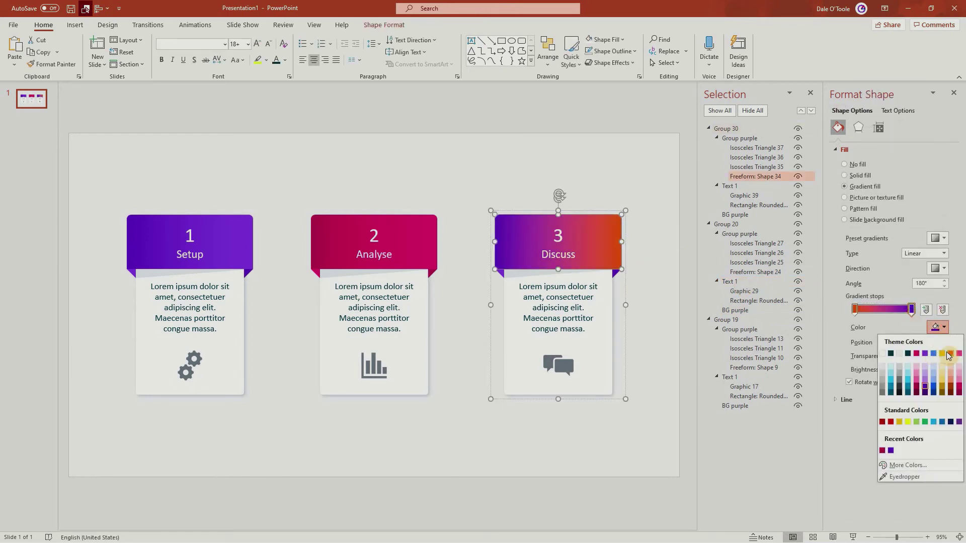
click(930, 348)
click(501, 274)
click(938, 238)
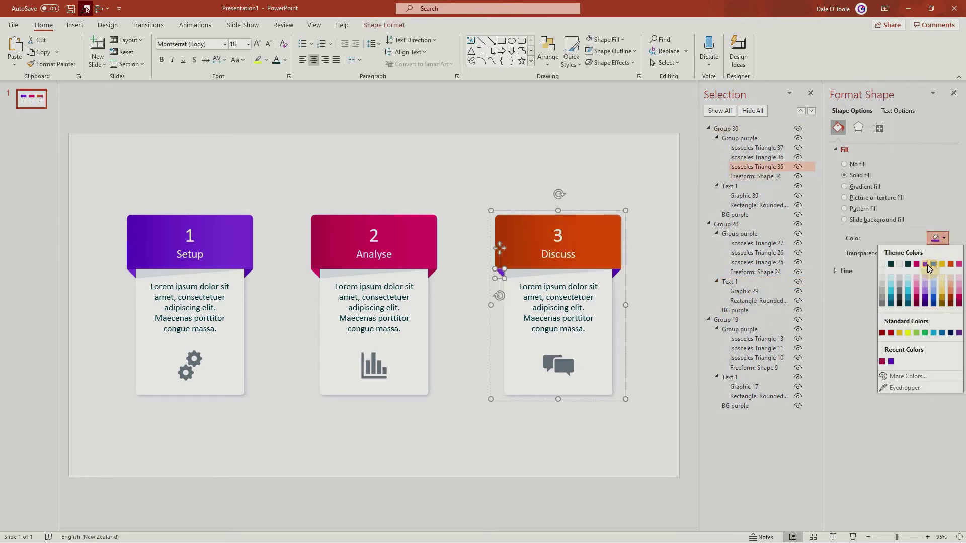
click(930, 349)
click(616, 274)
click(938, 238)
Step: Give the strip under the Discuss header an orange gradient, hiding its text panel meanwhile
click(612, 317)
click(796, 187)
click(608, 275)
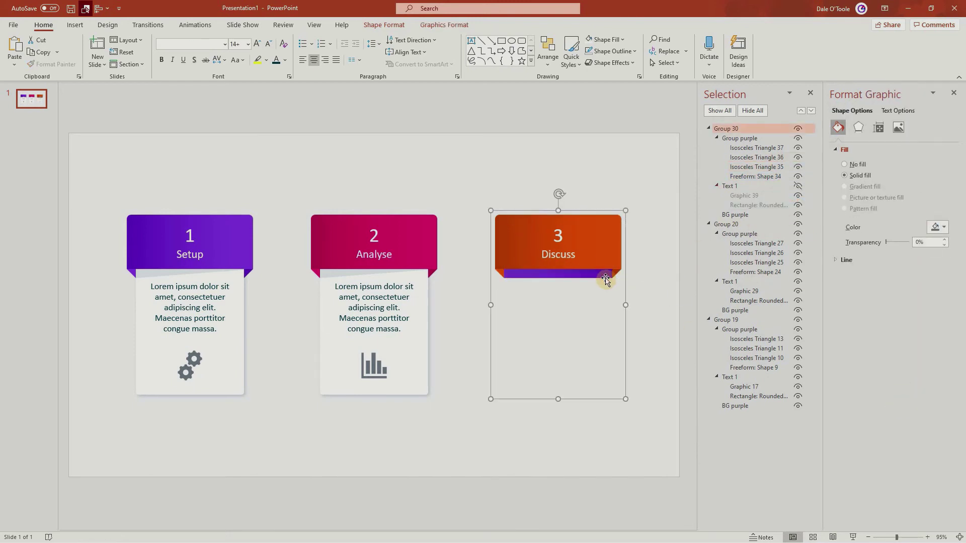
click(912, 310)
click(798, 185)
click(561, 156)
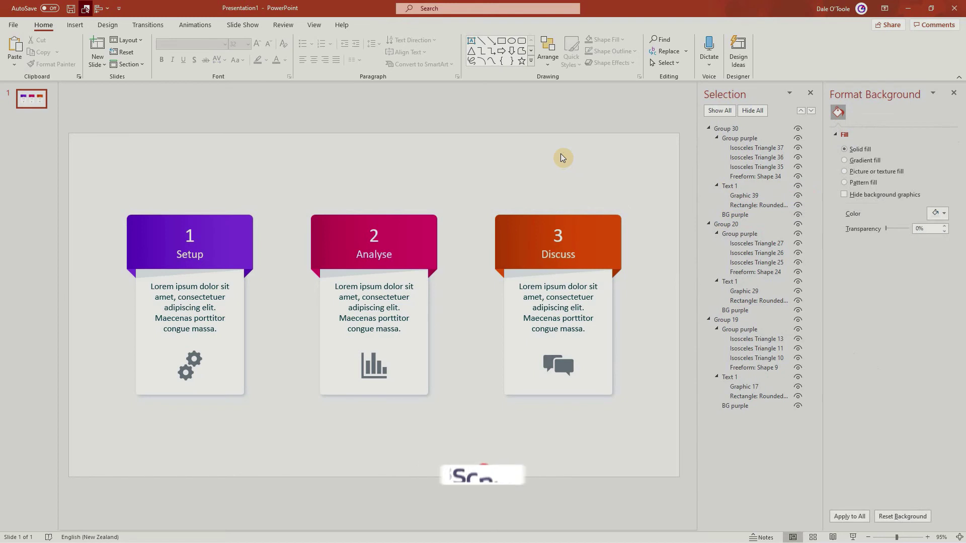
Step: Ungroup the Setup, Analyse and Discuss cards with Ctrl+Shift+G into header, text and strip parts
drag(102, 178, 274, 449)
key(ctrl+shift+g)
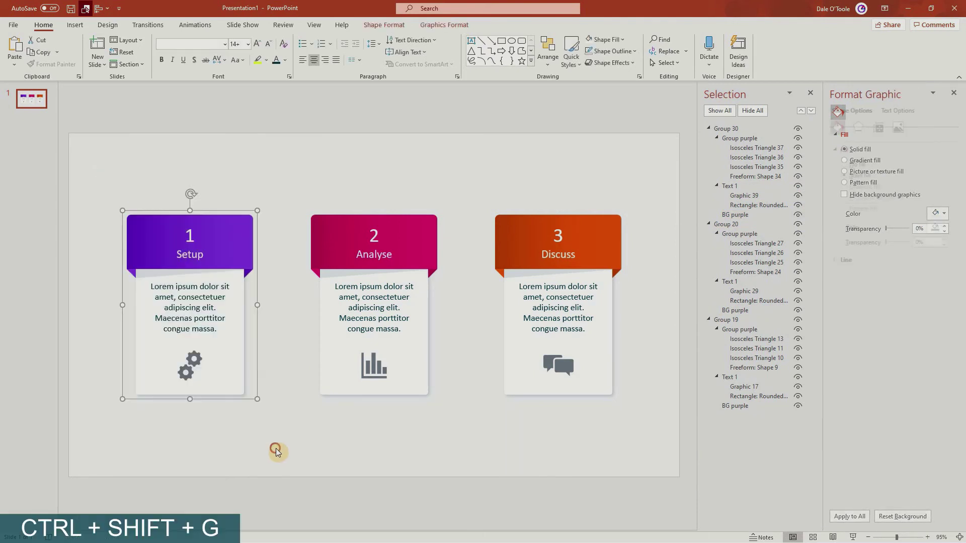
key(ctrl+shift+g)
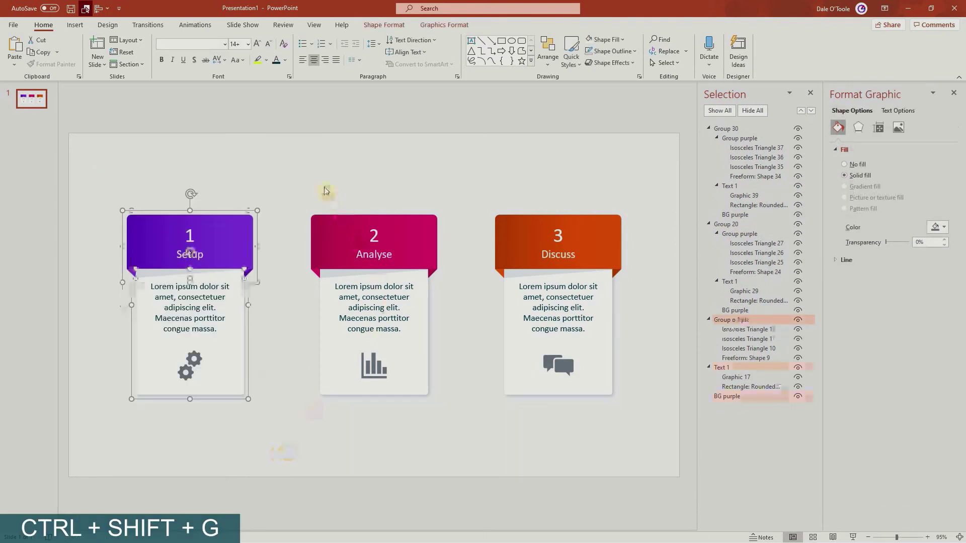
drag(295, 185, 459, 452)
key(ctrl+shift+g)
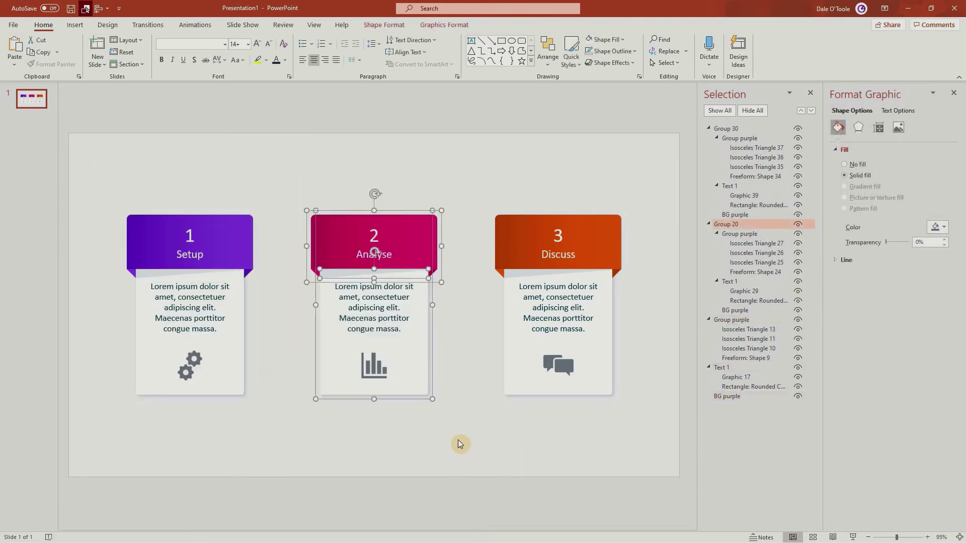
drag(487, 182, 669, 437)
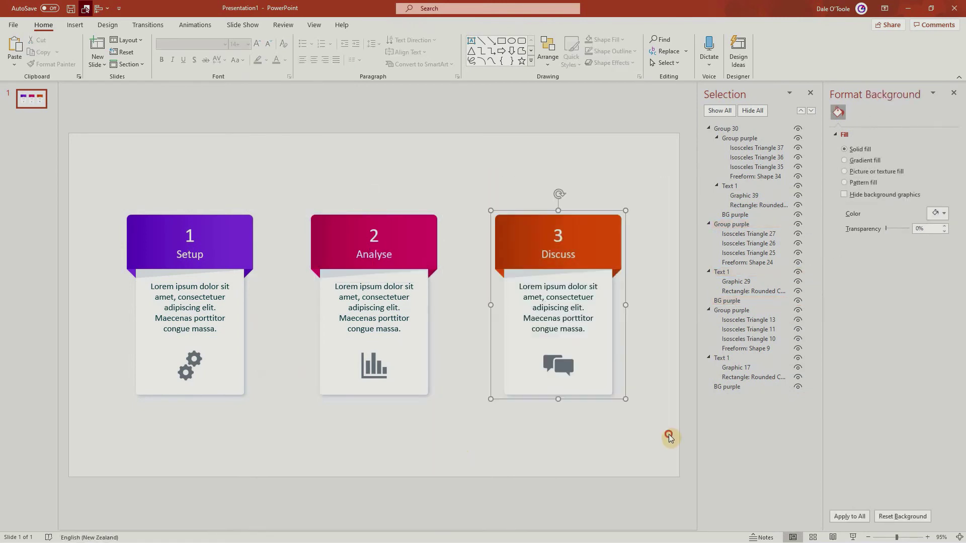
key(ctrl+shift+g)
click(534, 161)
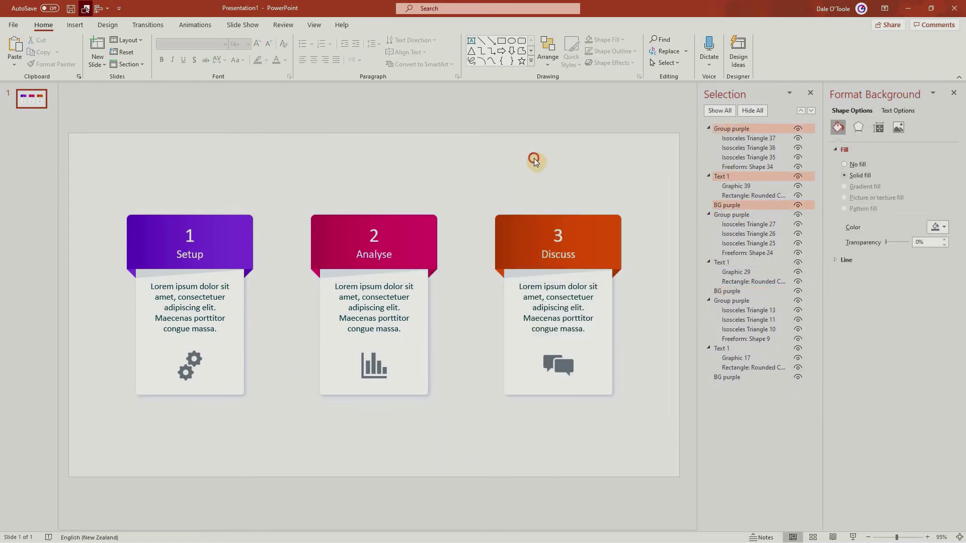
Step: Name the header groups Group pink and Group orange and move all three to the top of the stack
click(249, 246)
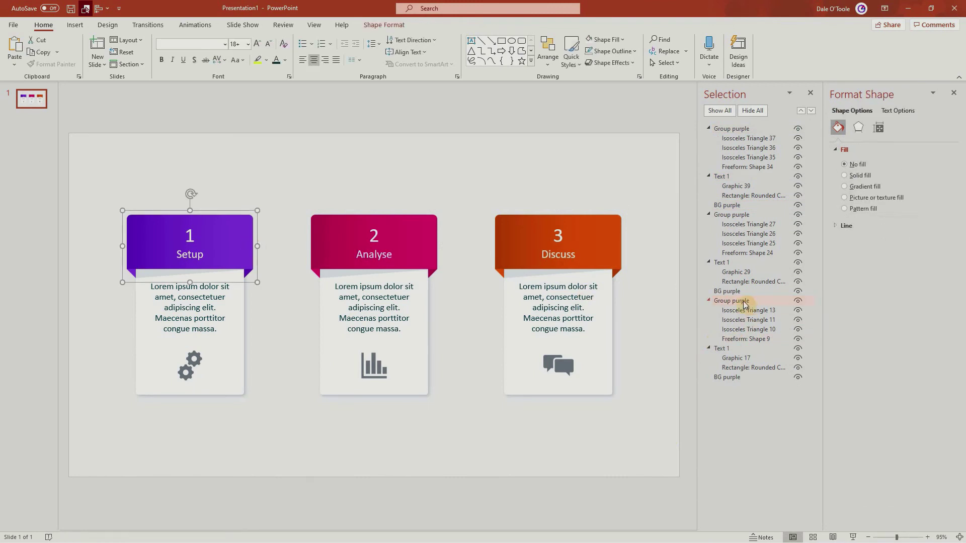
drag(743, 303, 748, 129)
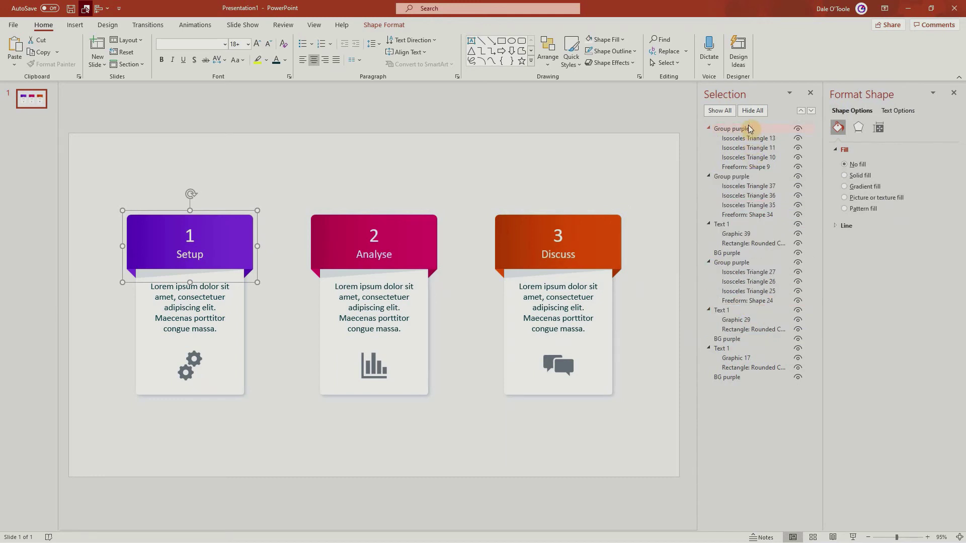
click(435, 255)
click(742, 264)
key(Return)
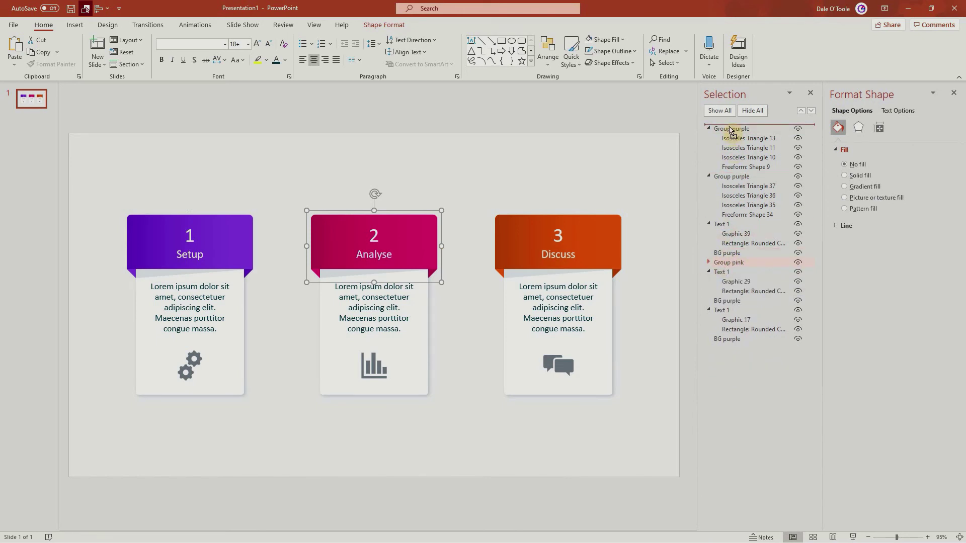
drag(710, 264, 717, 130)
click(594, 227)
click(742, 149)
text(ge)
click(709, 148)
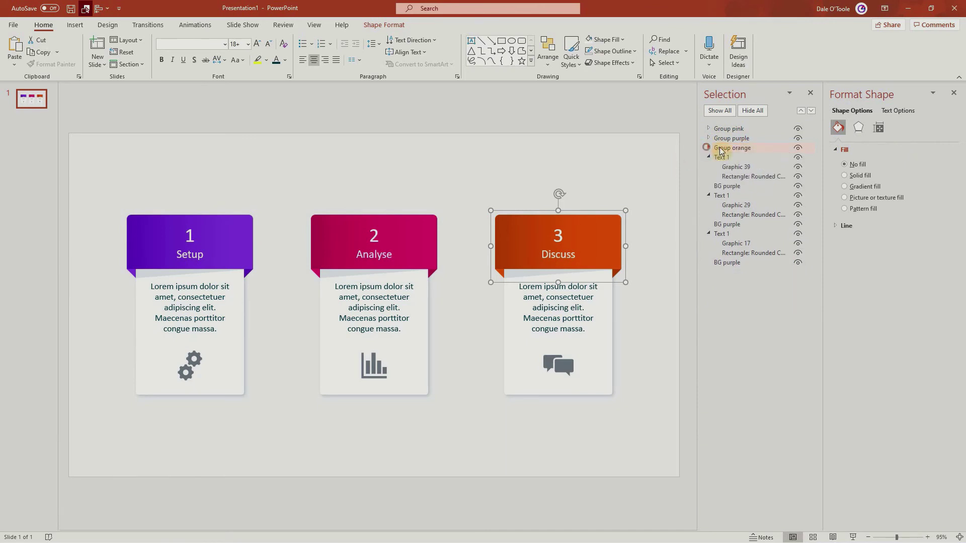
drag(723, 126, 724, 129)
Step: Name the text panel groups Text 2 and Text 3 and stack them above Text 1
click(227, 342)
click(708, 234)
drag(719, 234, 727, 156)
click(421, 306)
double_click(726, 205)
drag(716, 206, 720, 159)
click(708, 157)
click(589, 309)
click(610, 286)
click(722, 196)
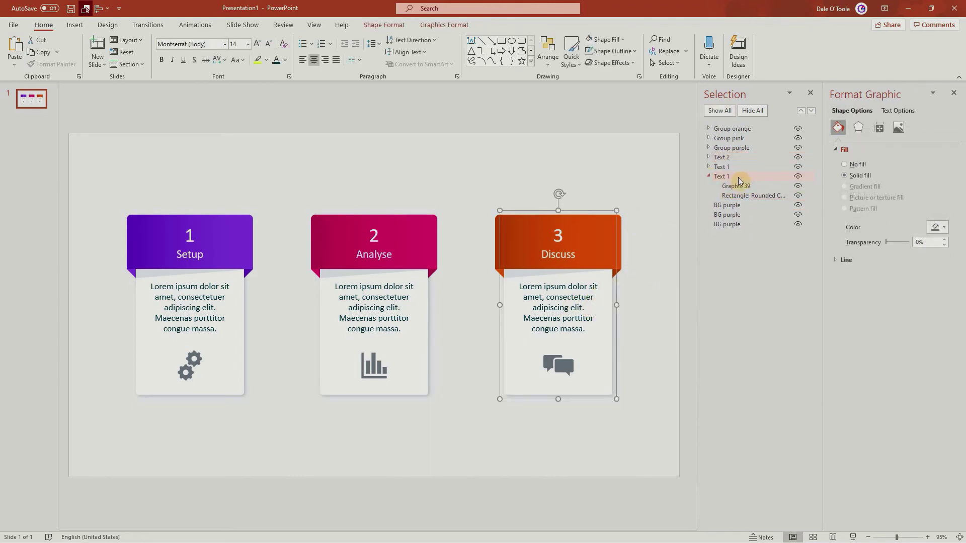
double_click(740, 178)
text(3)
key(Return)
click(708, 176)
drag(721, 176, 729, 157)
click(653, 271)
Step: Rename the background strips BG orange and BG pink alongside BG purple
click(730, 187)
click(731, 188)
key(Return)
click(731, 196)
click(731, 207)
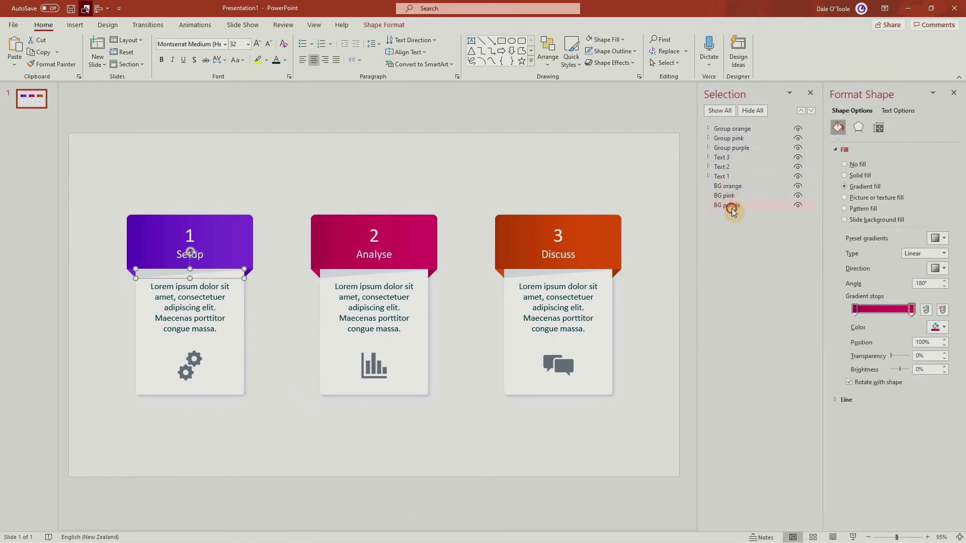
key(Escape)
click(426, 324)
drag(423, 358, 424, 311)
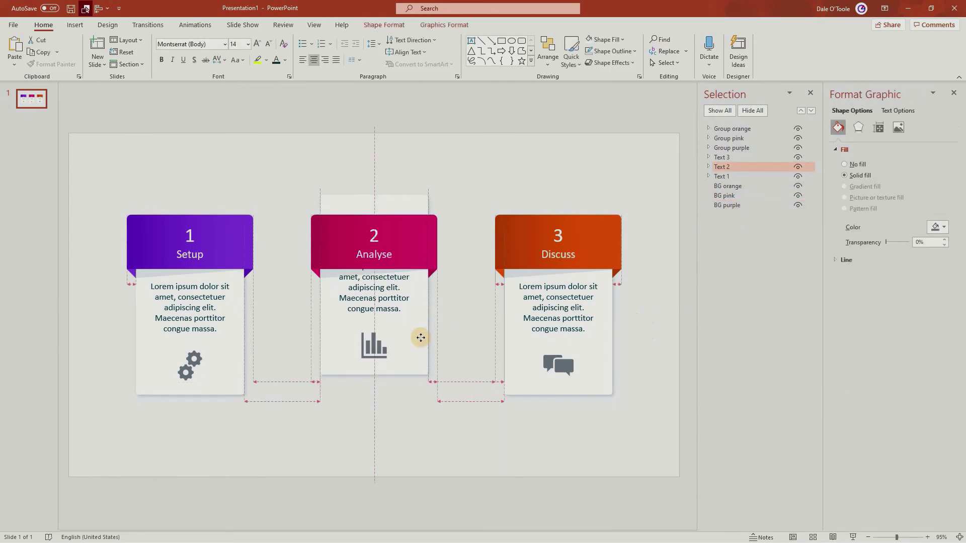
drag(424, 310, 427, 310)
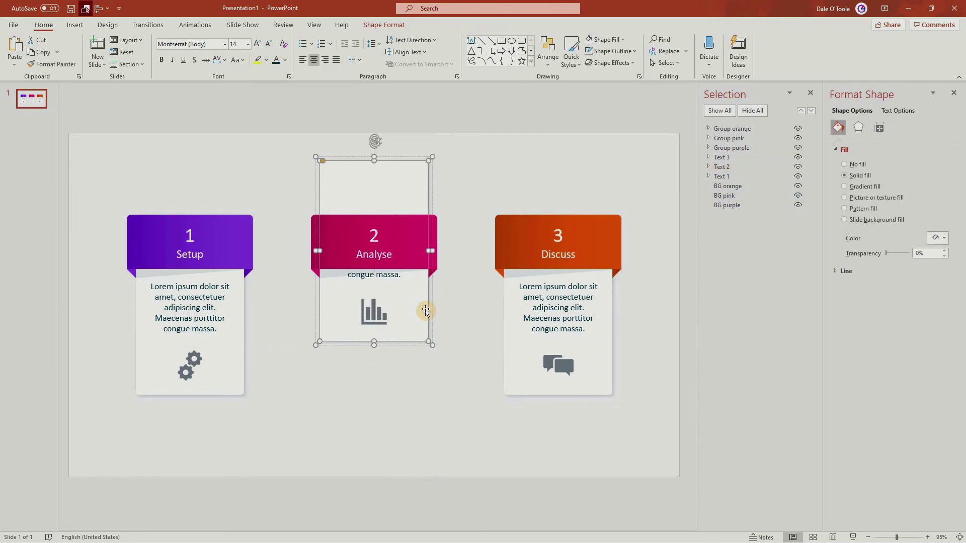
key(ctrl+z)
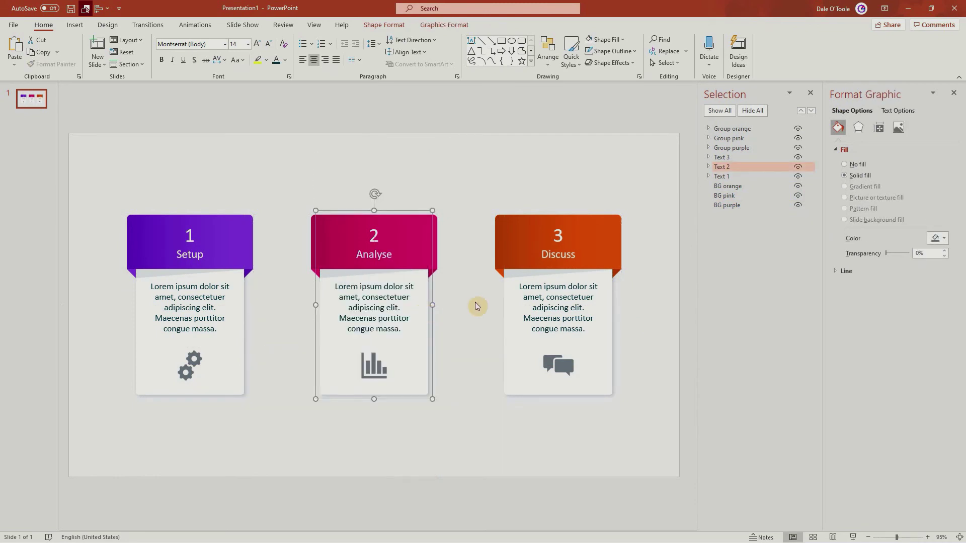
click(472, 305)
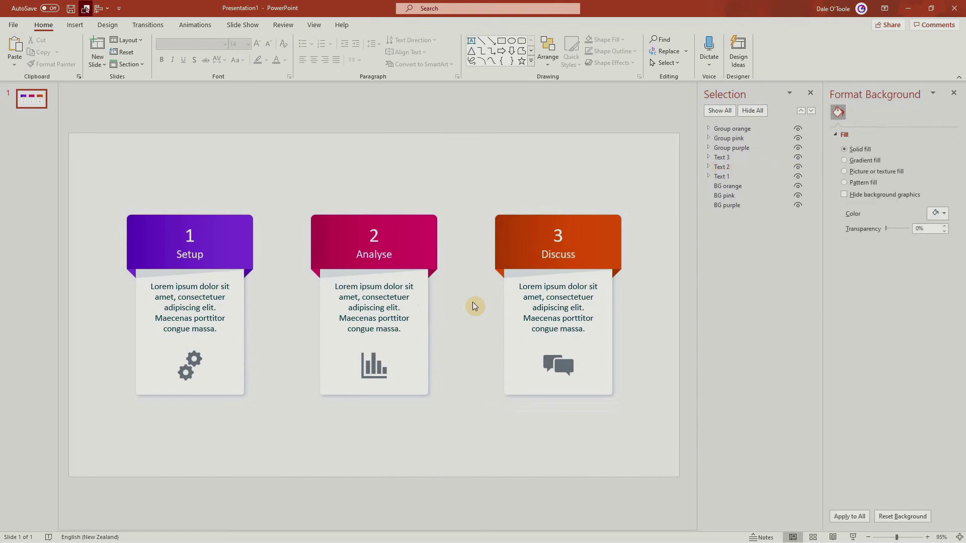
click(502, 43)
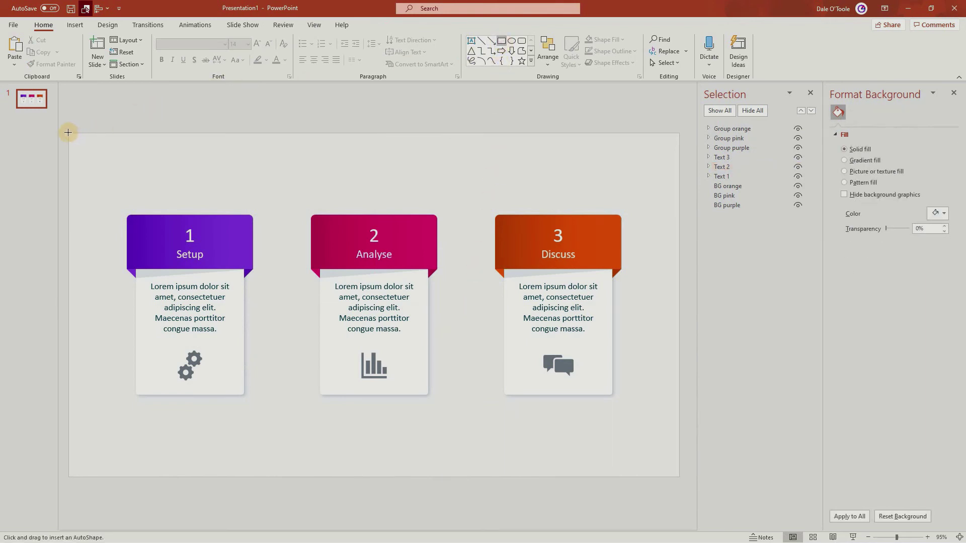
Step: Draw a rectangle across the slide top, name it Mask and fill it with the sampled background colour
drag(68, 132, 657, 242)
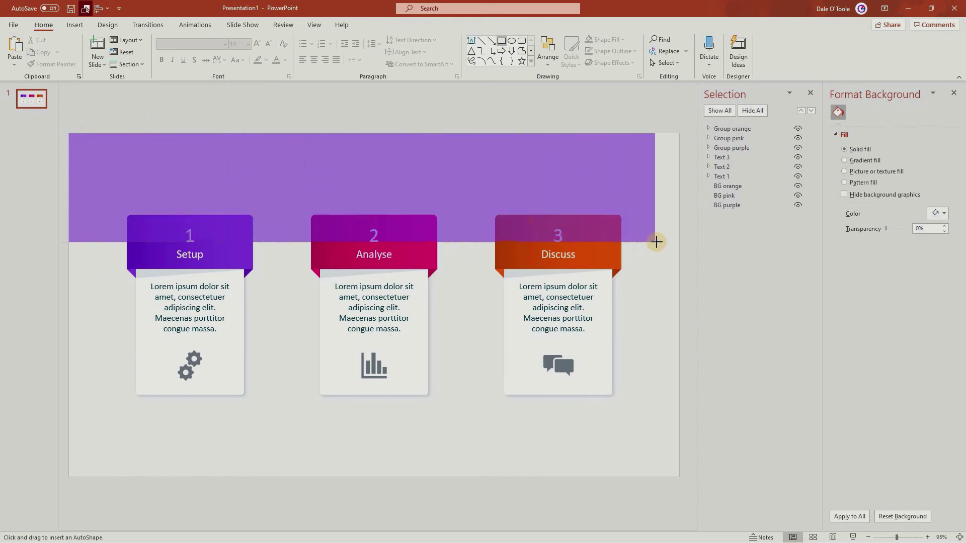
drag(657, 242, 680, 243)
double_click(731, 129)
text(Mask)
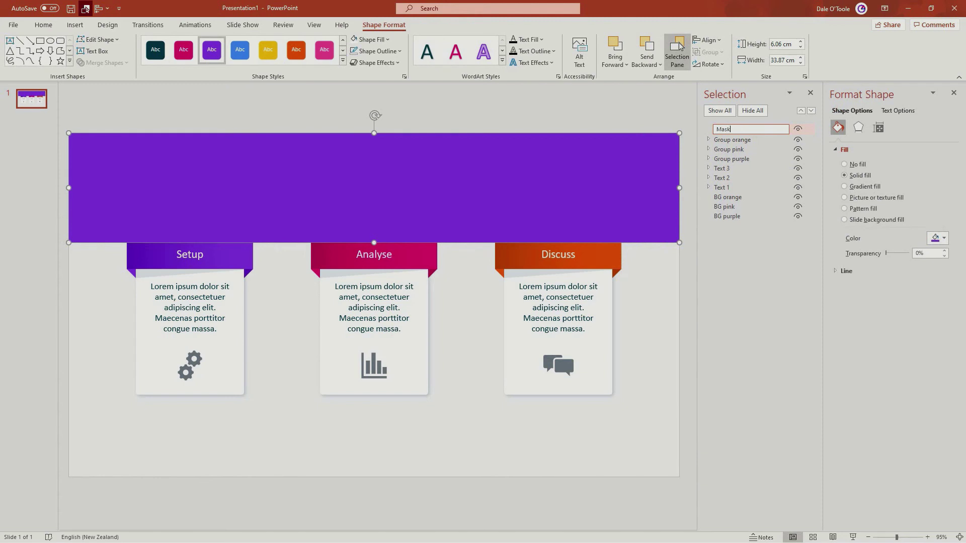
click(638, 154)
click(940, 238)
click(903, 388)
click(669, 300)
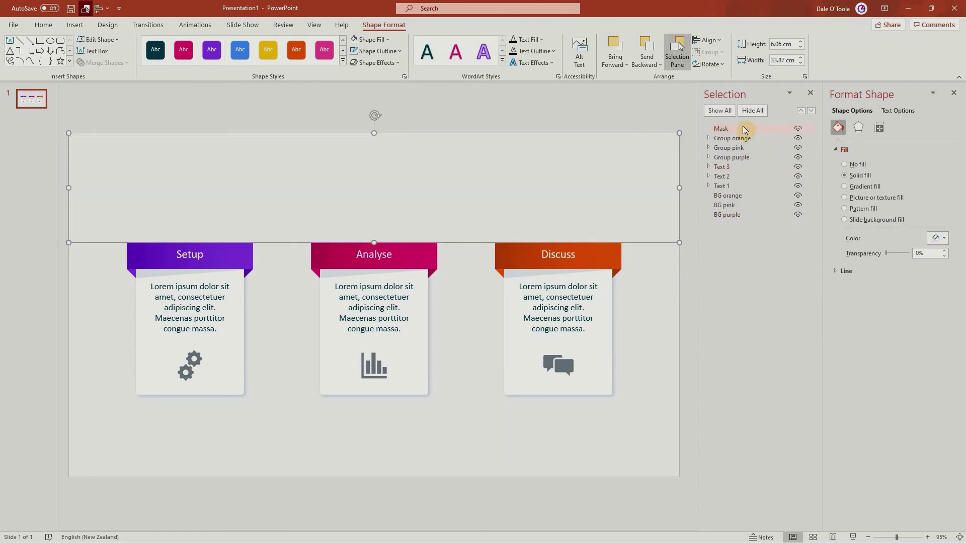
Step: Layer Mask below the header groups and slide the Analyse text panel up behind it
drag(744, 130, 733, 196)
click(709, 148)
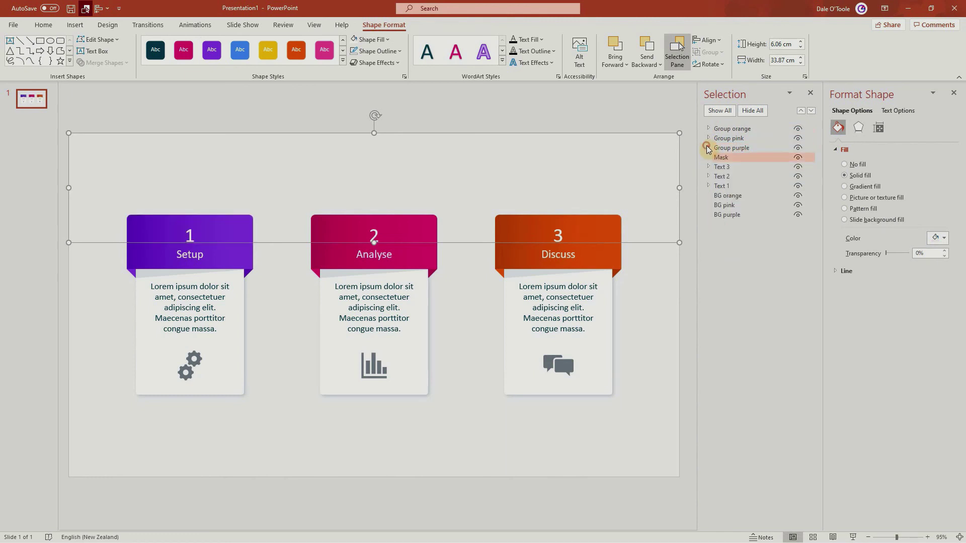
click(651, 116)
click(425, 298)
drag(422, 327, 422, 242)
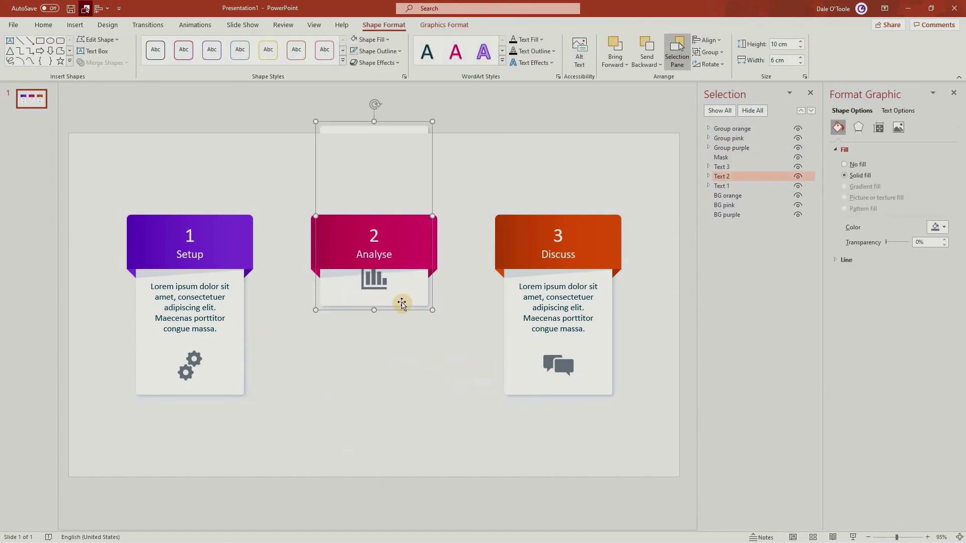
Step: Undo the single move and slide Text 1, 2 and 3 up together behind the headers and mask
key(ctrl+z)
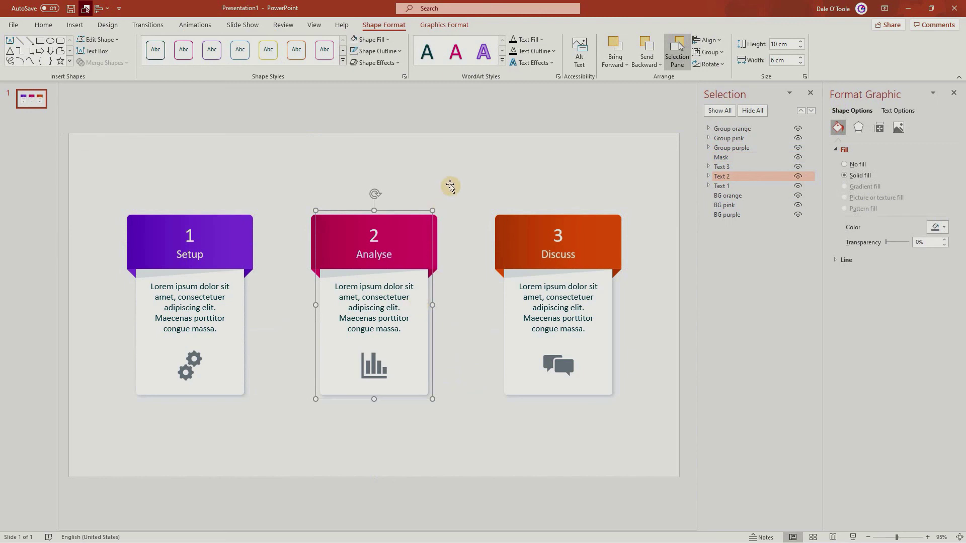
shift+click(240, 347)
shift+click(594, 325)
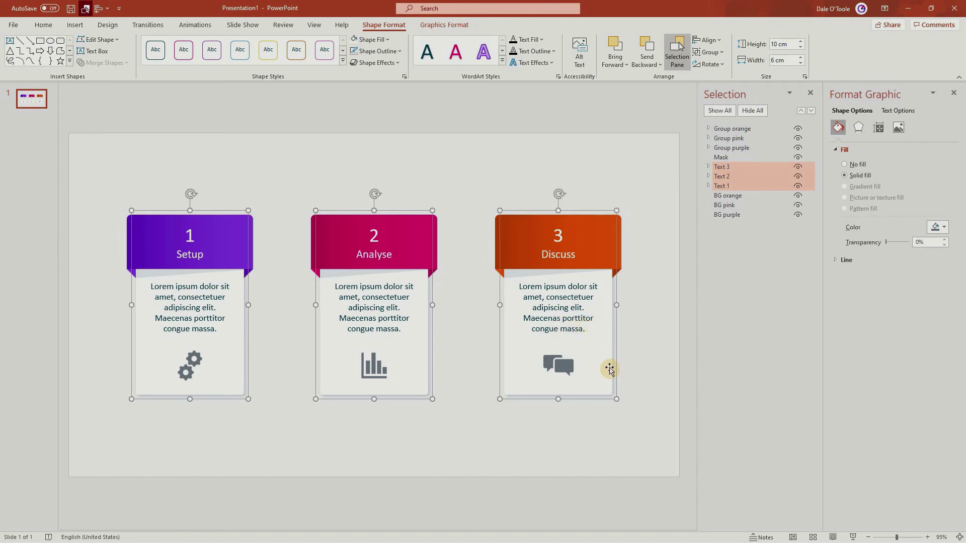
drag(609, 367, 596, 240)
click(660, 254)
Step: Close the panes and duplicate the slide with Ctrl+D
key(Escape)
click(811, 93)
click(954, 93)
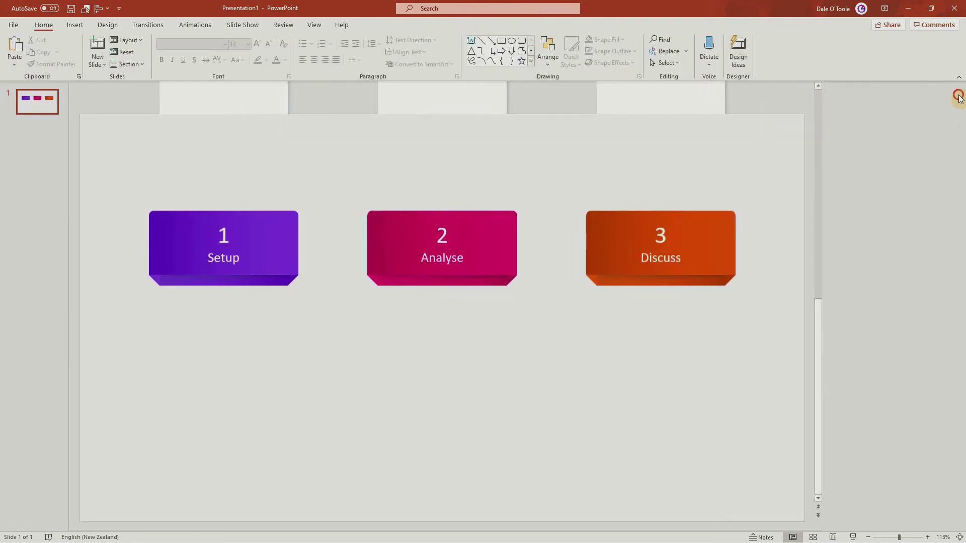
drag(81, 122, 108, 134)
click(83, 128)
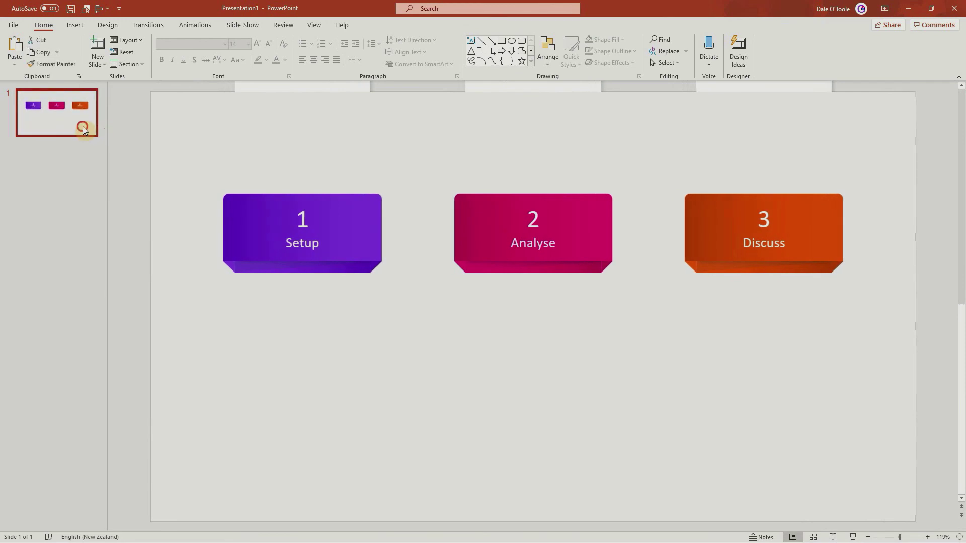
key(ctrl+d)
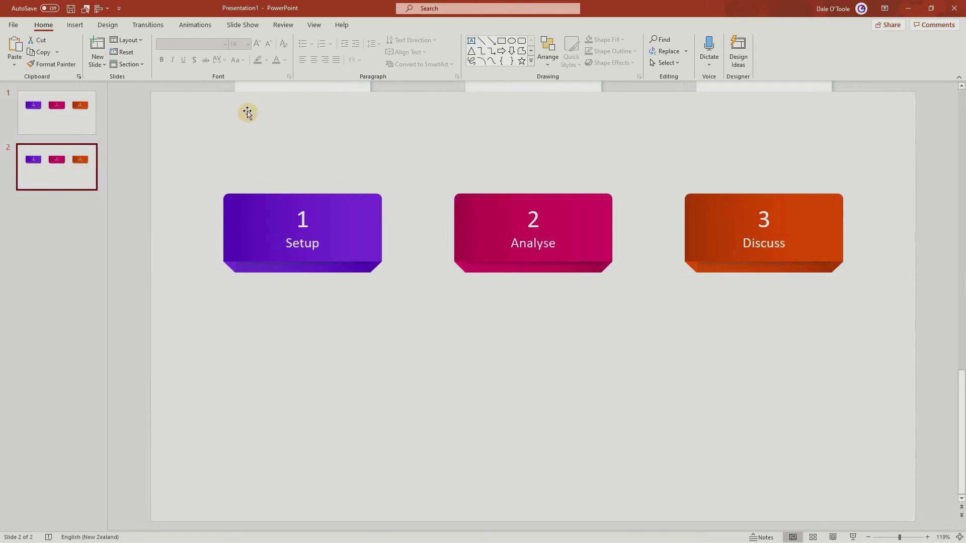
Step: On slide 2, align the Setup text panel back down below its header
click(303, 143)
scroll(302, 146, down, 2)
click(318, 113)
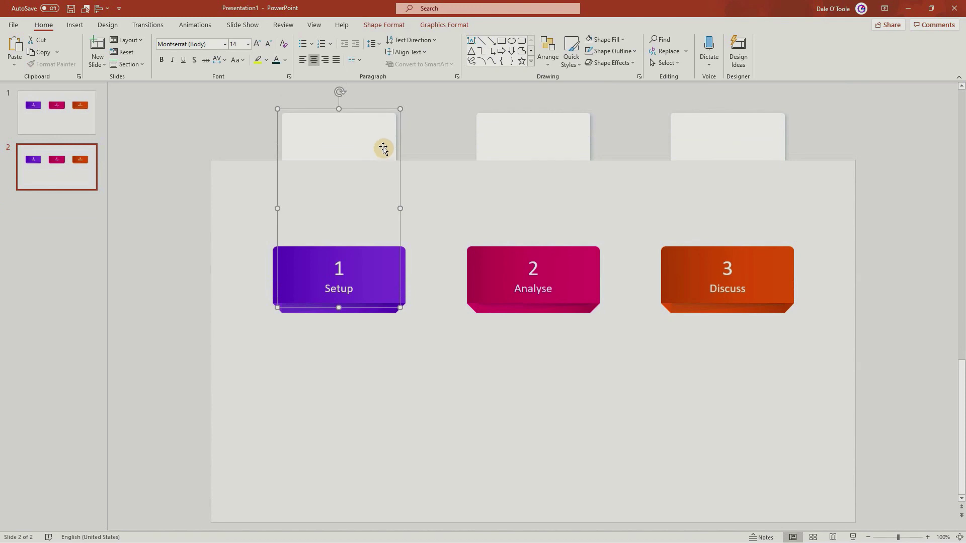
click(99, 9)
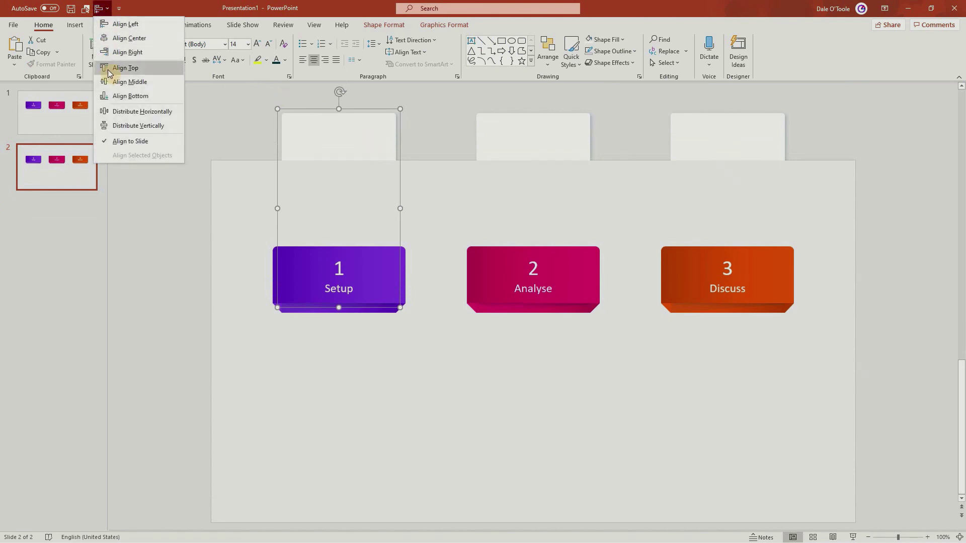
click(129, 96)
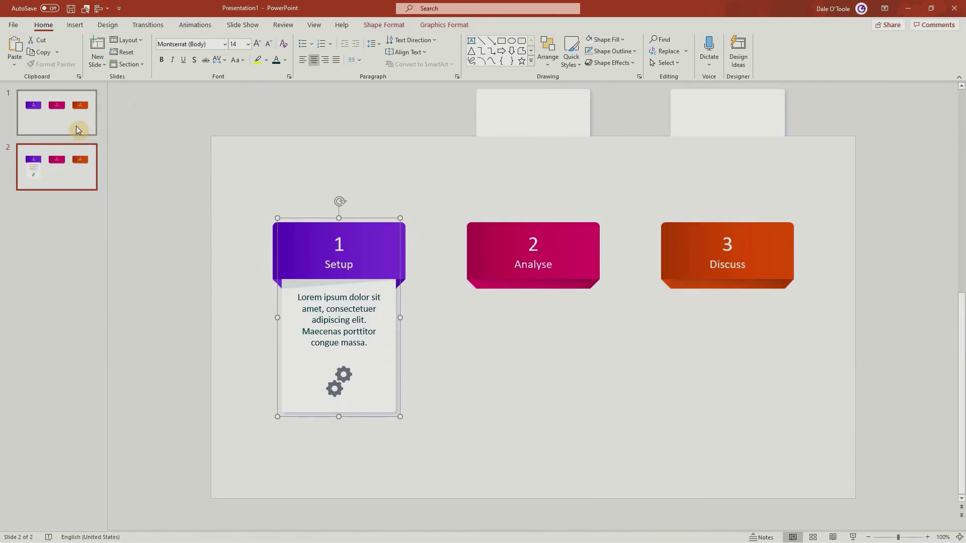
Step: Apply a Morph transition of 1.25 seconds to slide 2 and preview it
click(147, 25)
click(101, 52)
click(853, 56)
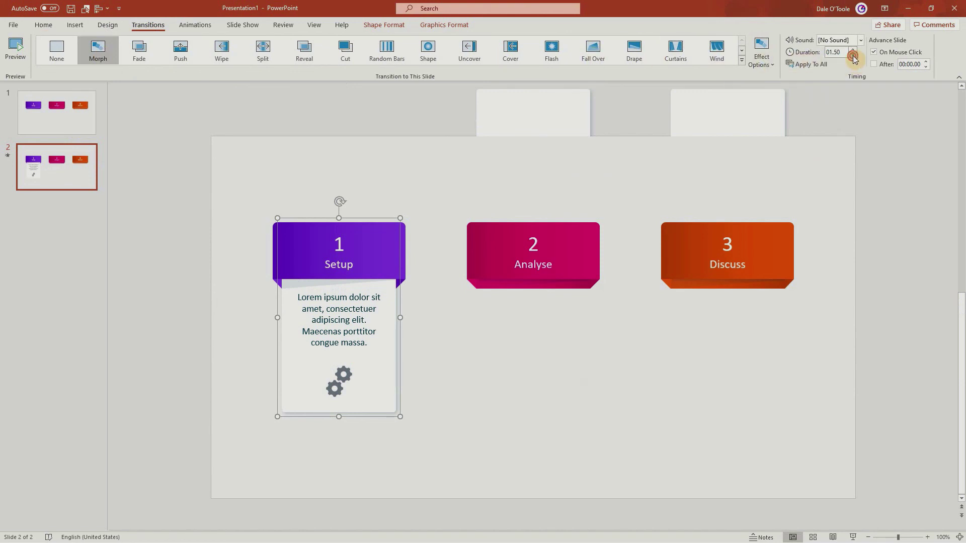
click(24, 55)
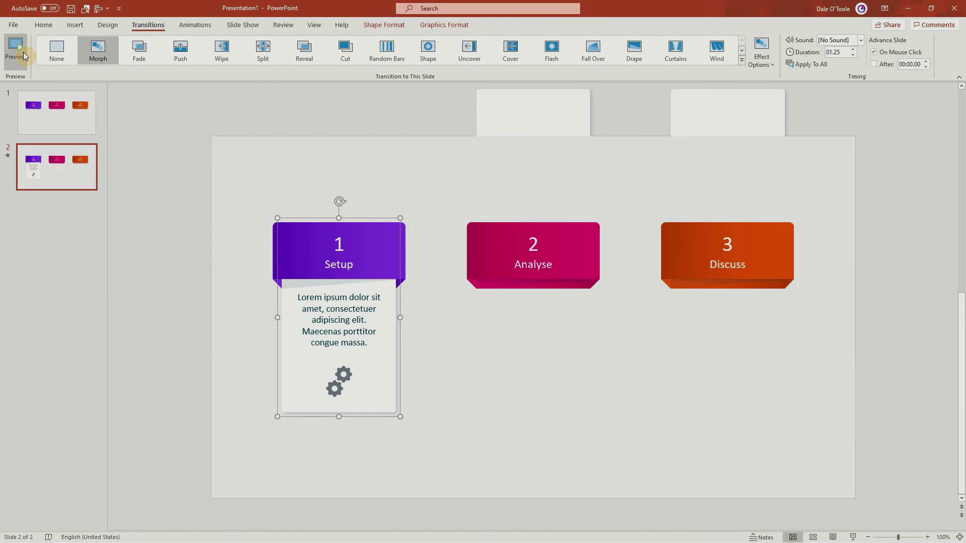
click(64, 174)
Step: Duplicate slide 2 into slide 3 and align the Analyse text panel down below its header
key(ctrl+d)
click(552, 116)
click(102, 9)
click(114, 71)
Step: Duplicate slide 3 into slide 4 and select the Discuss text panel for alignment
click(72, 218)
key(ctrl+d)
click(704, 127)
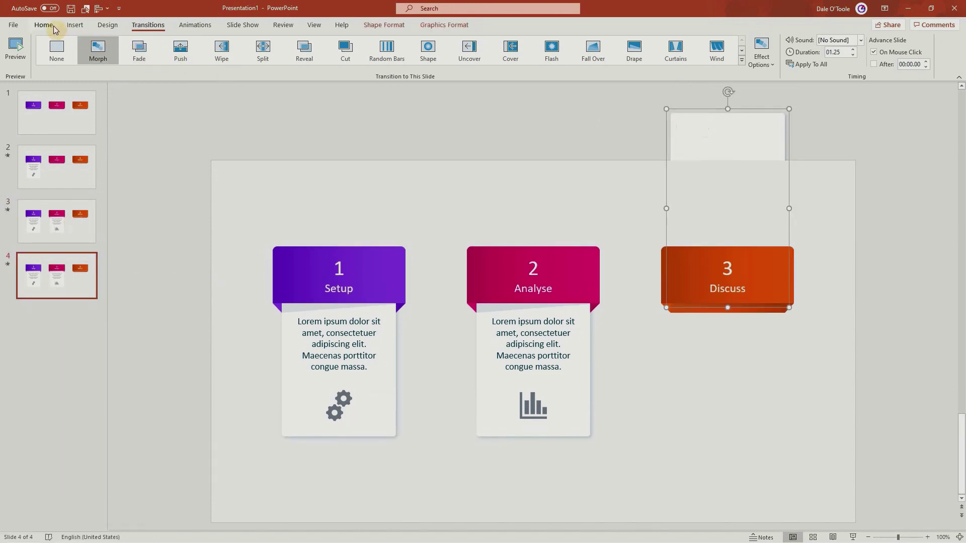
click(99, 9)
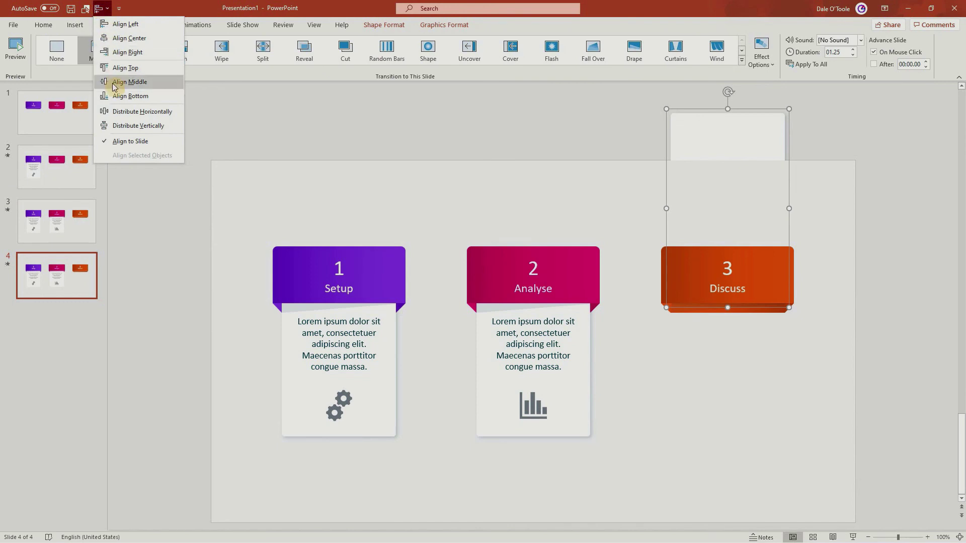